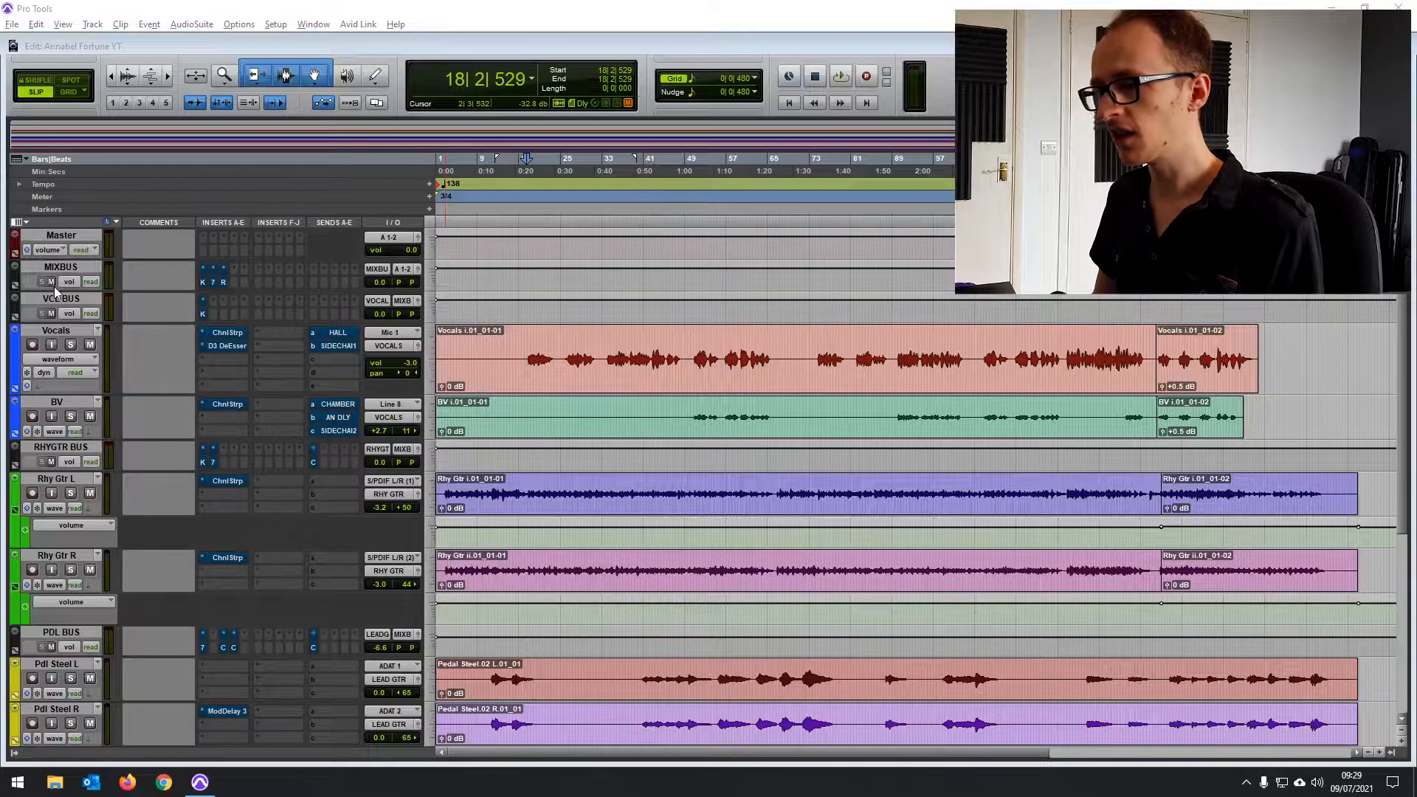
Enlarge the MIXBUS track's height so its inserts are listed by name, and select that track.
{"action": "left_click_drag", "start_coordinate": [53, 289], "coordinate": [53, 316]}
{"action": "left_click", "coordinate": [67, 269]}
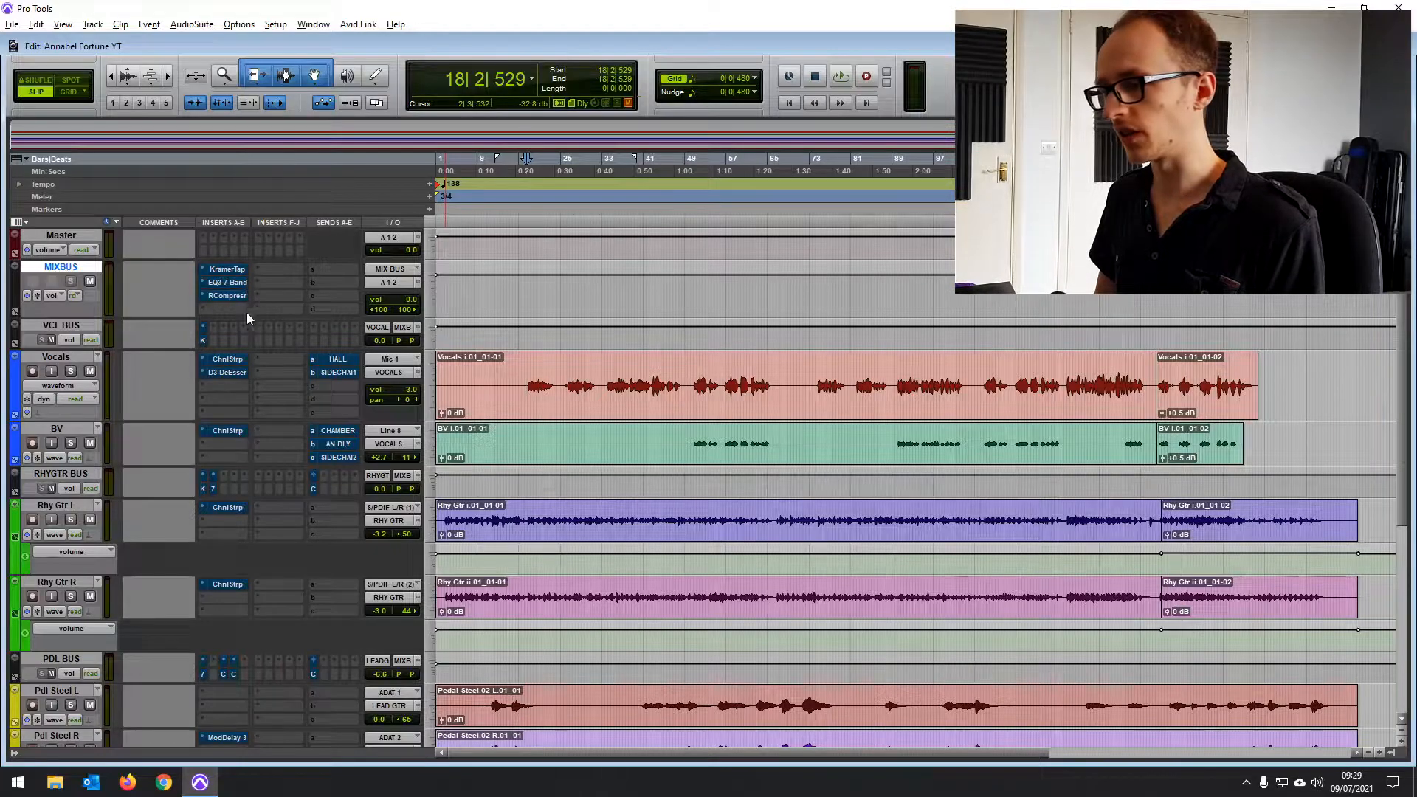
{"action": "left_click_drag", "start_coordinate": [85, 319], "coordinate": [85, 333]}
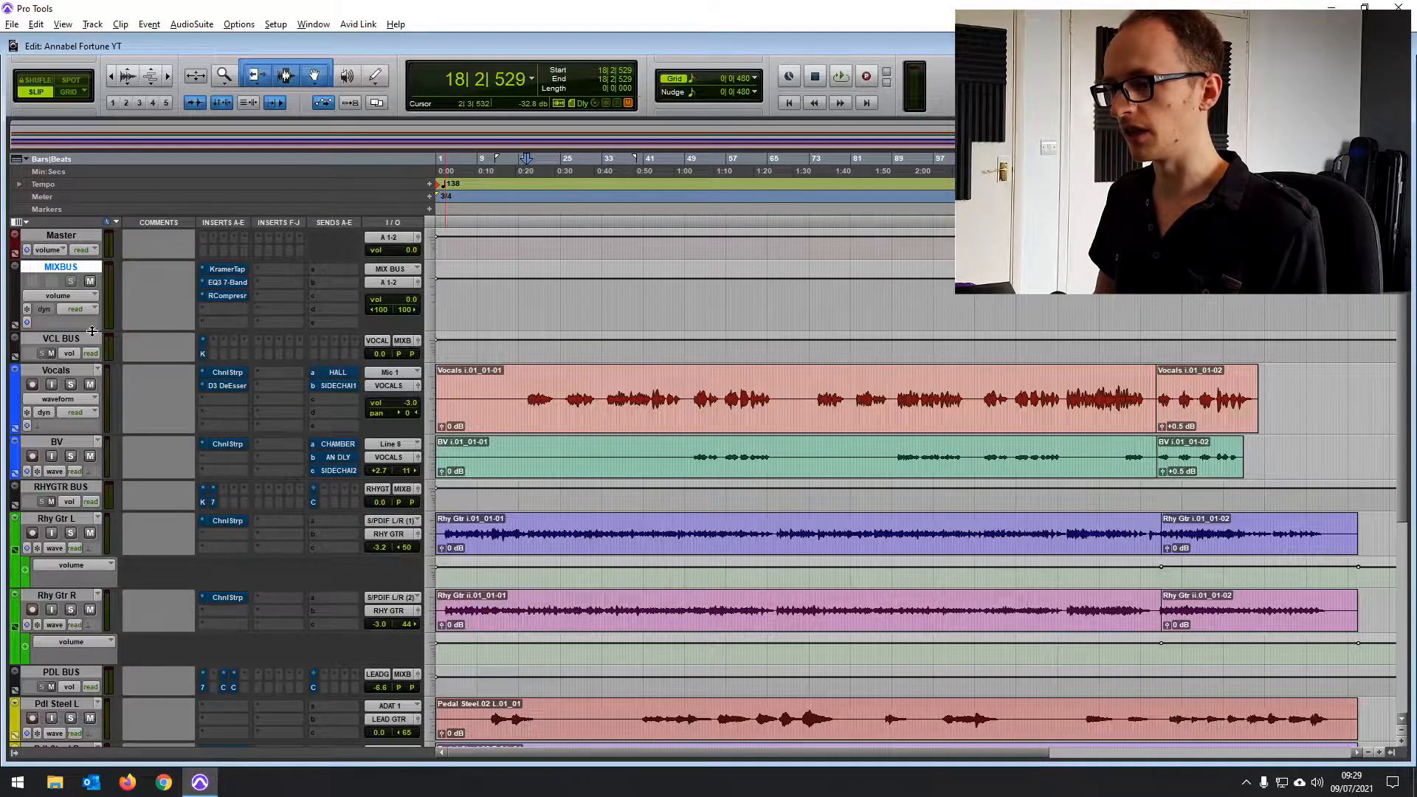
{"action": "scroll", "coordinate": [108, 552], "scroll_direction": "down", "scroll_amount": 10}
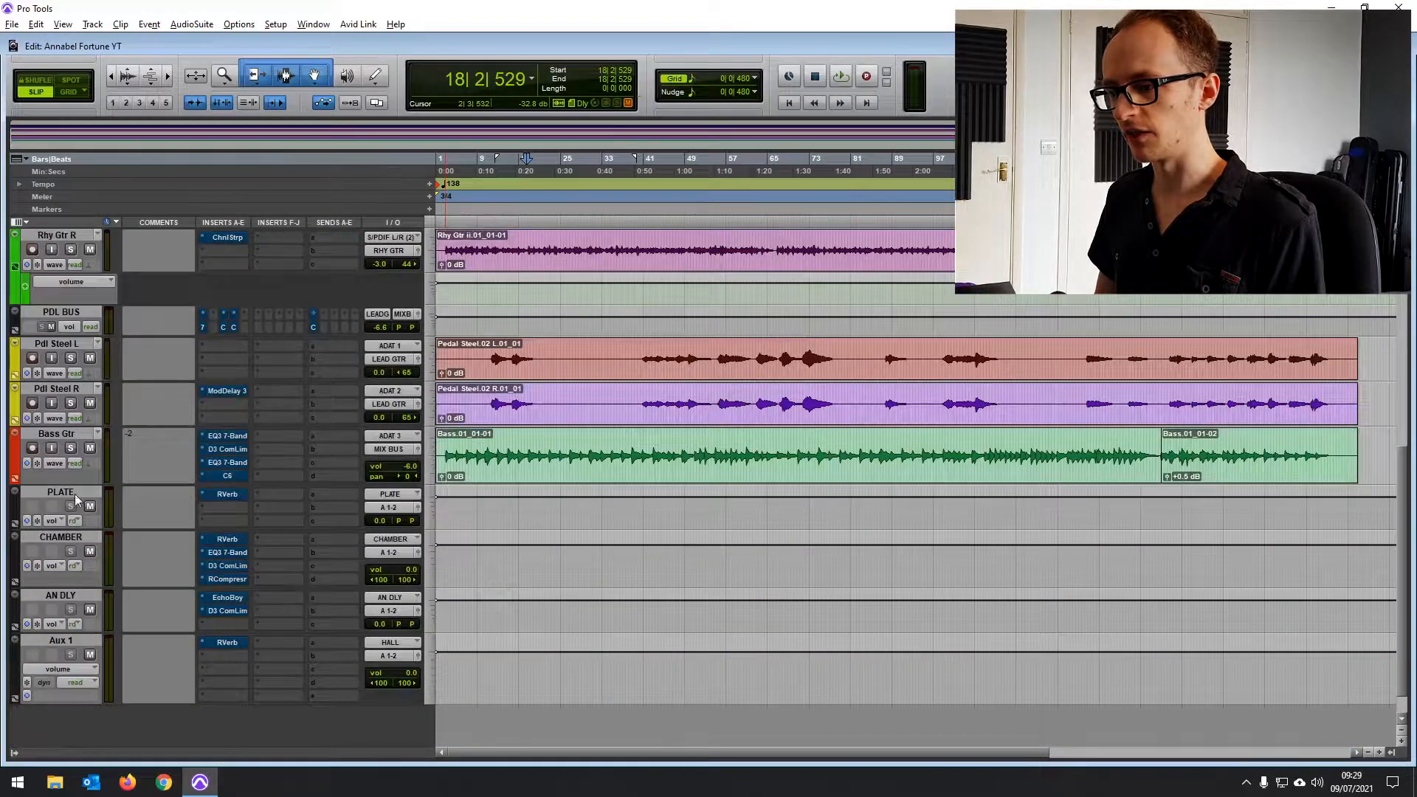
{"action": "scroll", "coordinate": [130, 286], "scroll_direction": "up", "scroll_amount": 10}
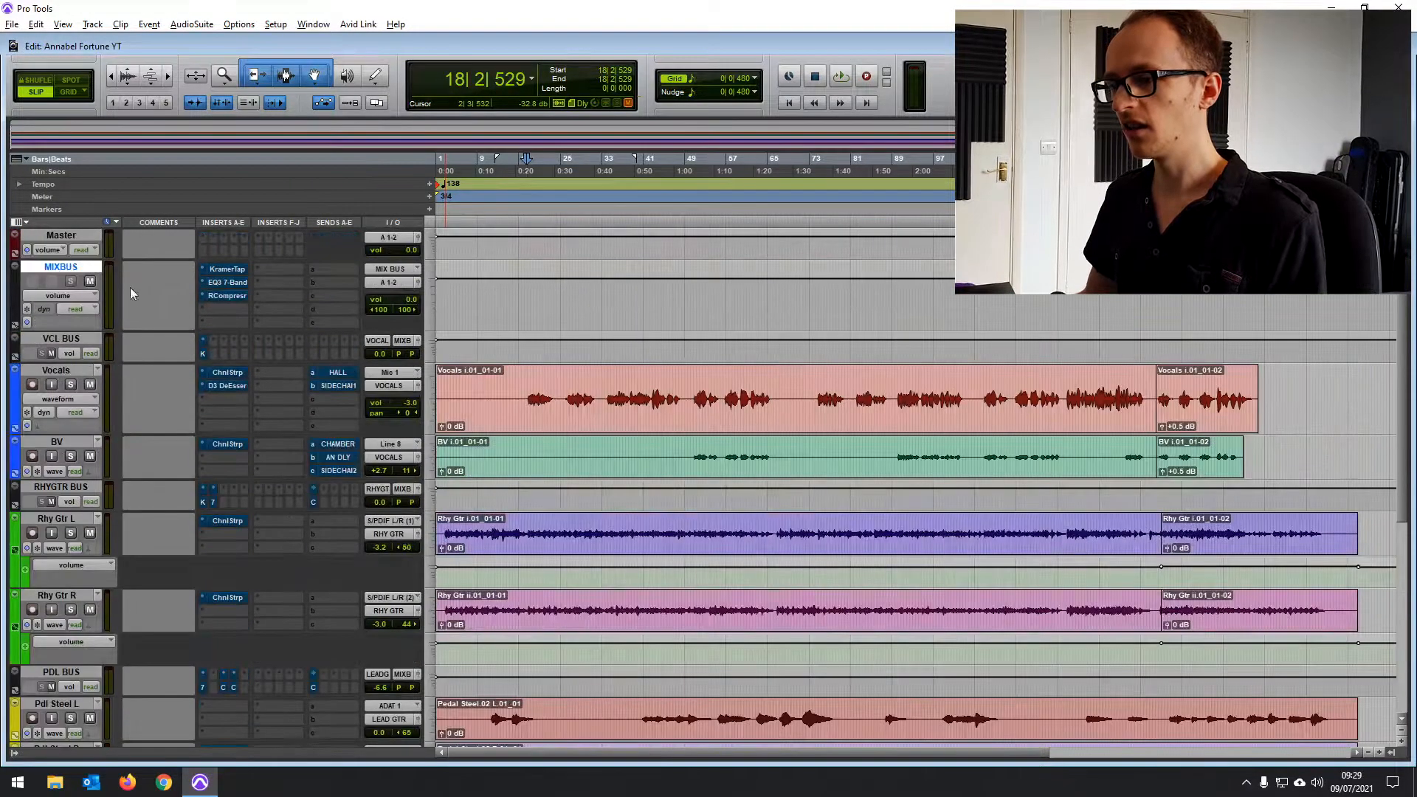
{"action": "left_click", "coordinate": [71, 267]}
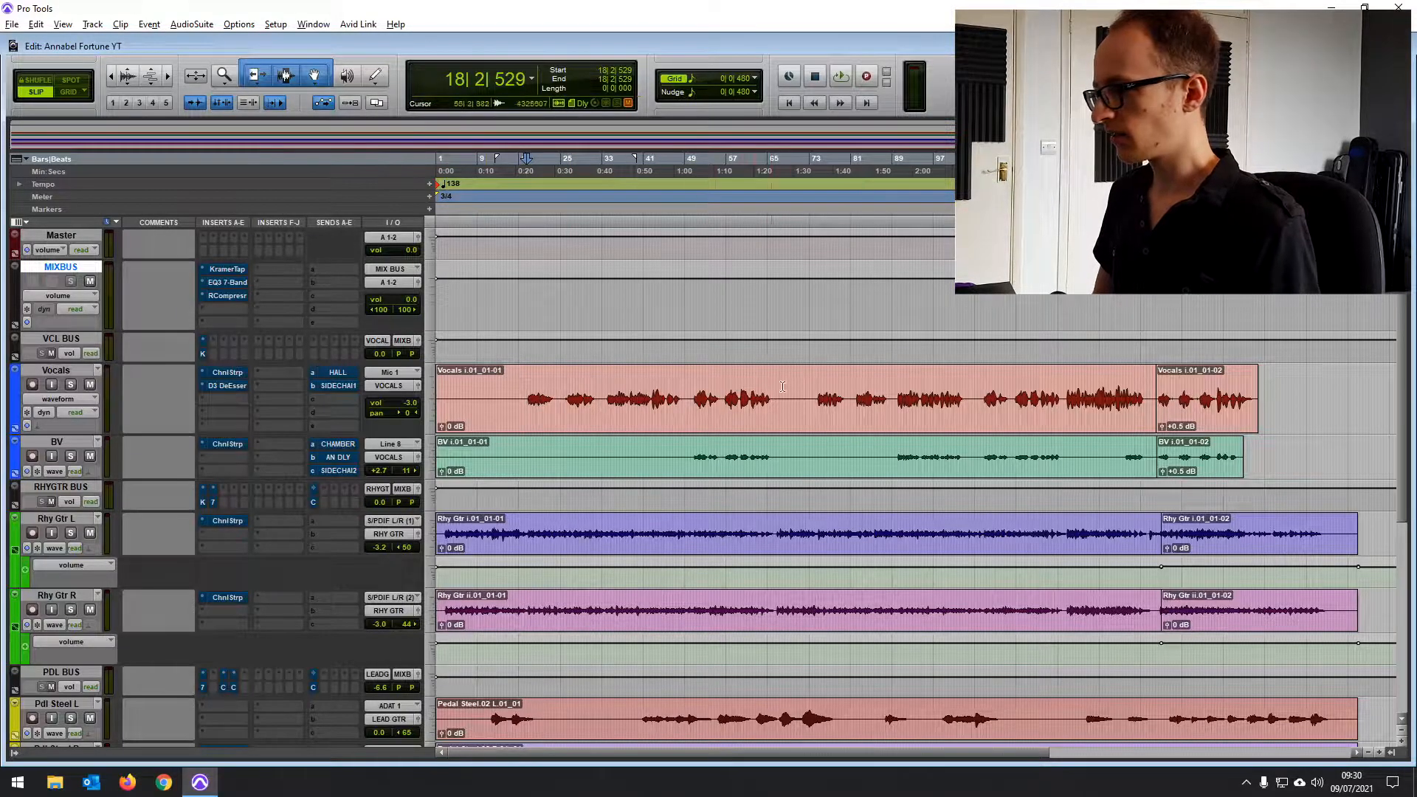
Select the Vocals passage from bar 18, play the mix and take the MIXBUS Kramer Master Tape insert out of bypass.
{"action": "left_click_drag", "start_coordinate": [525, 387], "coordinate": [1145, 373]}
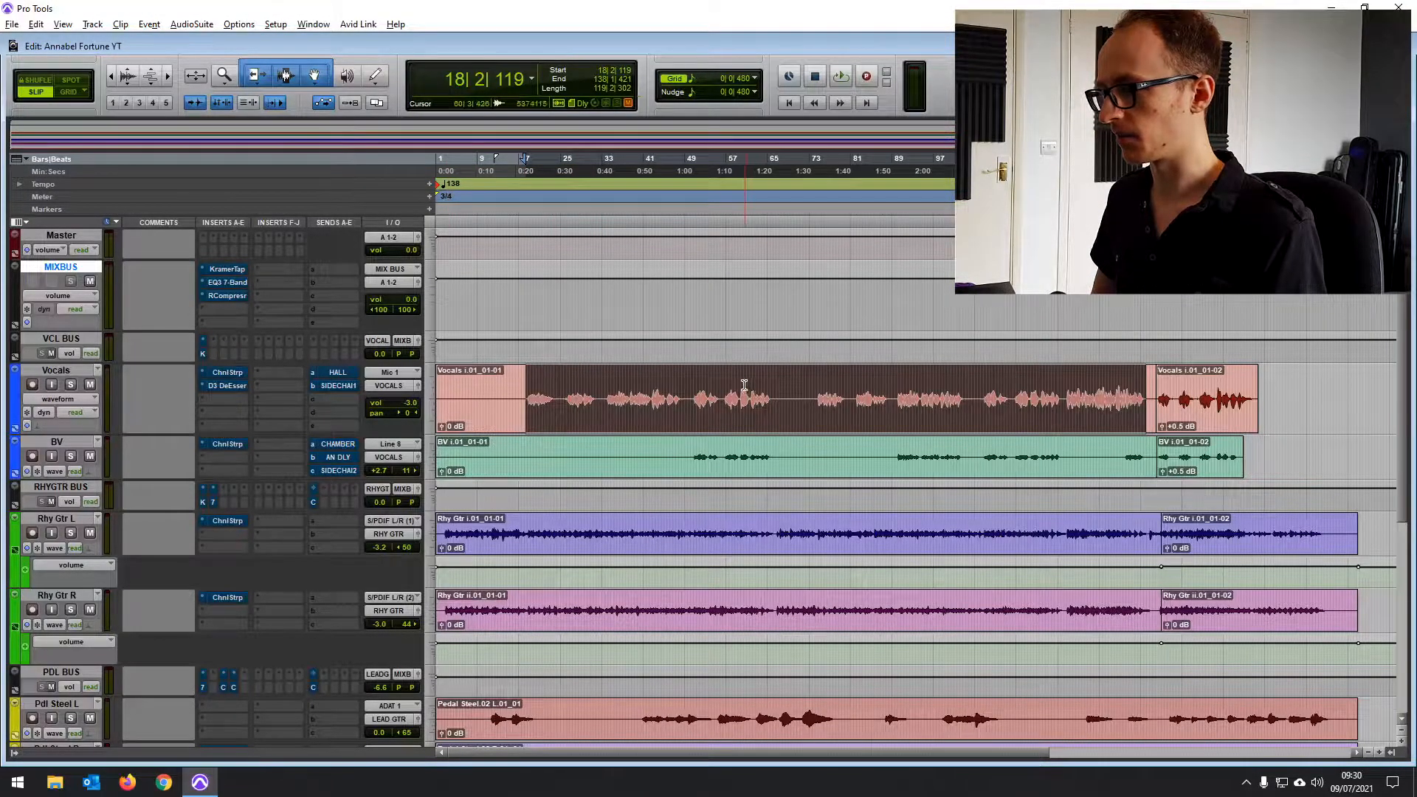
{"action": "scroll", "coordinate": [747, 393], "scroll_direction": "down", "scroll_amount": 1}
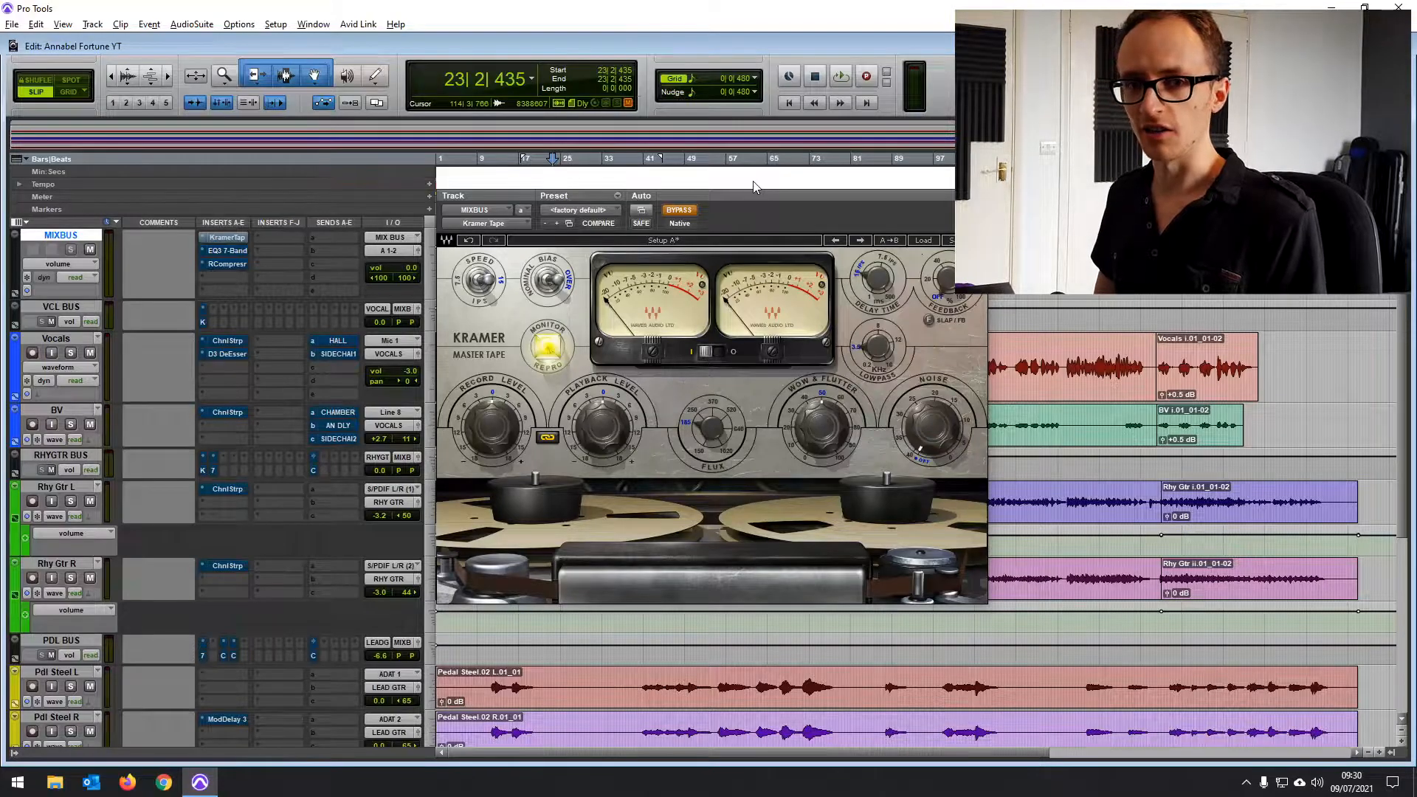
{"action": "left_click_drag", "start_coordinate": [761, 186], "coordinate": [763, 226]}
{"action": "key", "text": "space"}
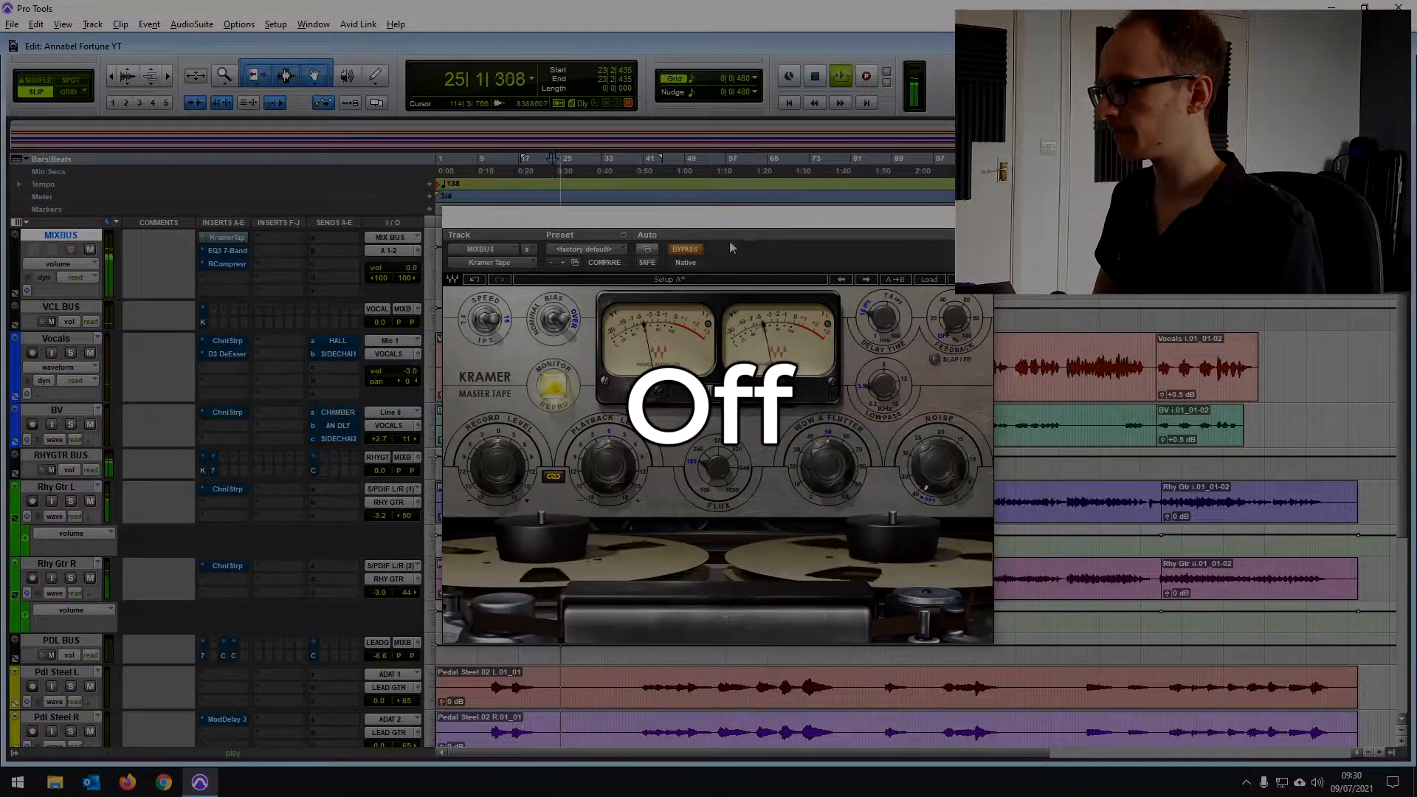
{"action": "left_click", "coordinate": [686, 251]}
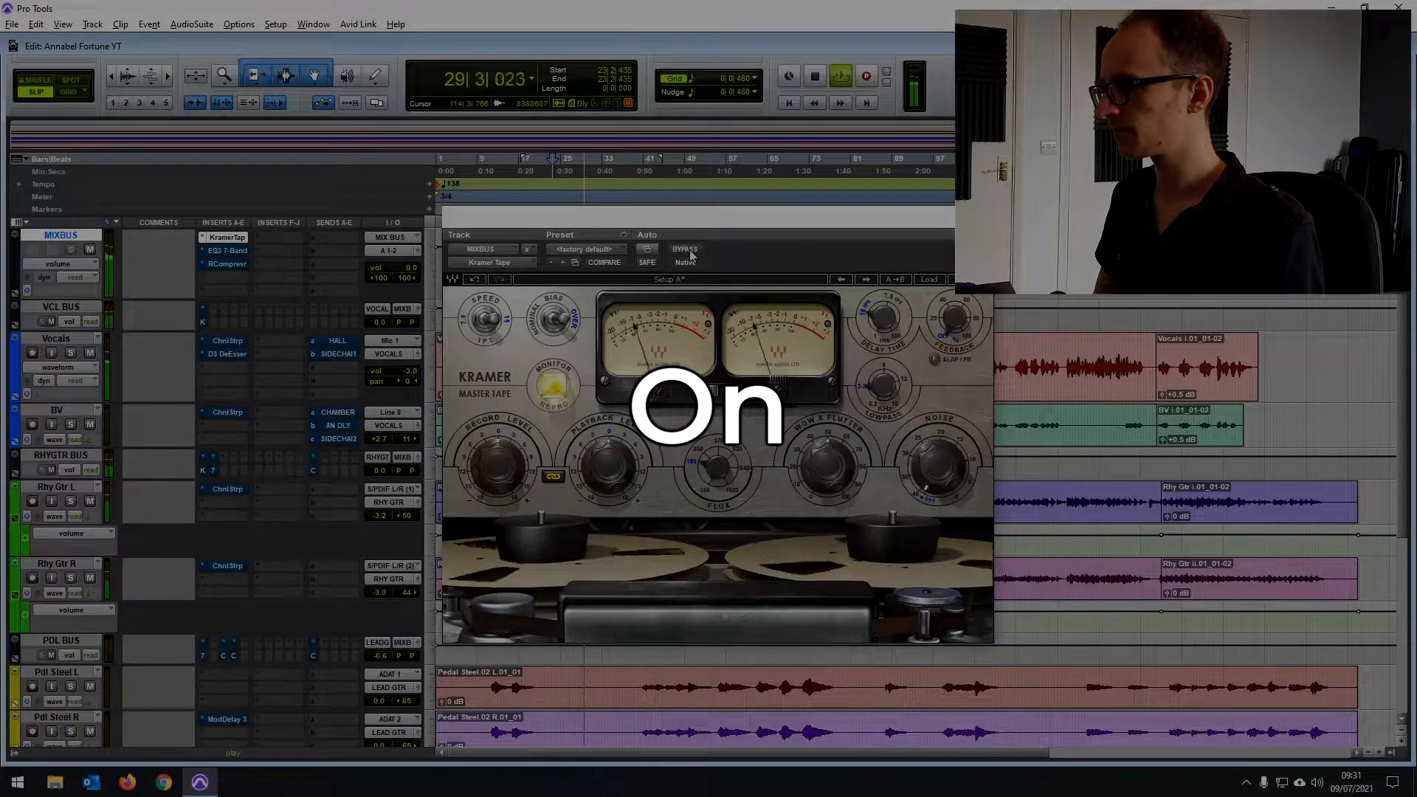
{"action": "key", "text": "space"}
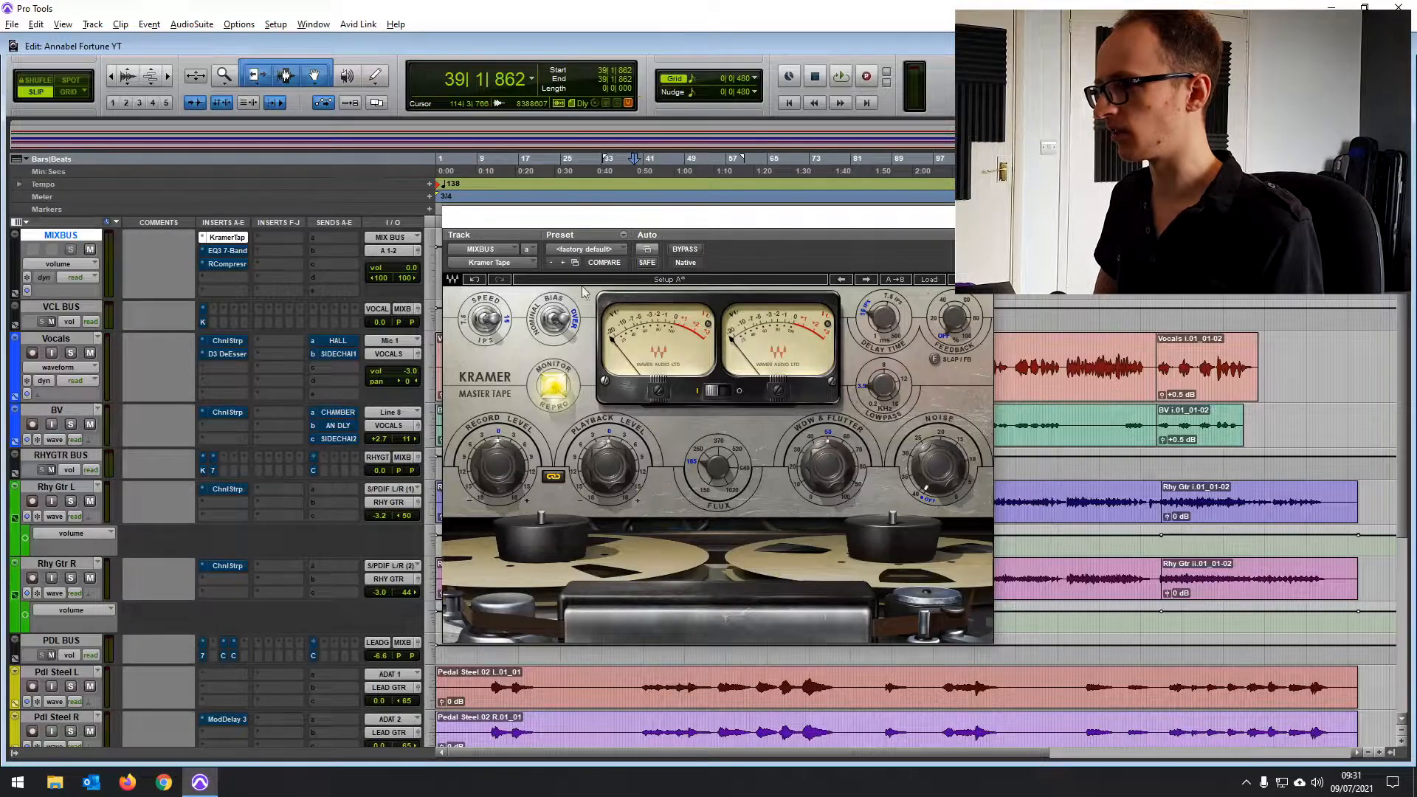
During playback, audition the Kramer tape at 7.5 ips, return it to 15 ips and adjust its Wow & Flutter.
{"action": "key", "text": "space"}
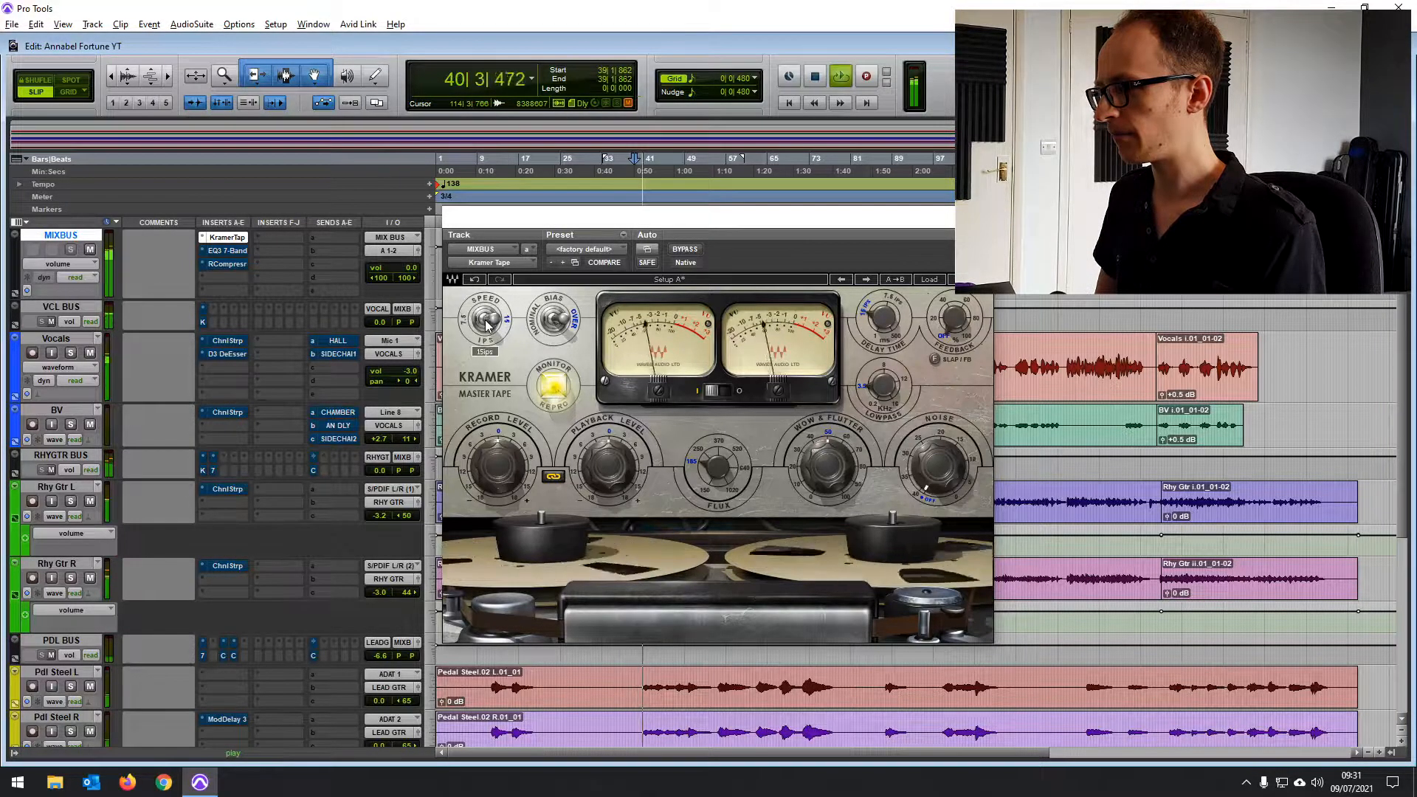
{"action": "left_click", "coordinate": [486, 326]}
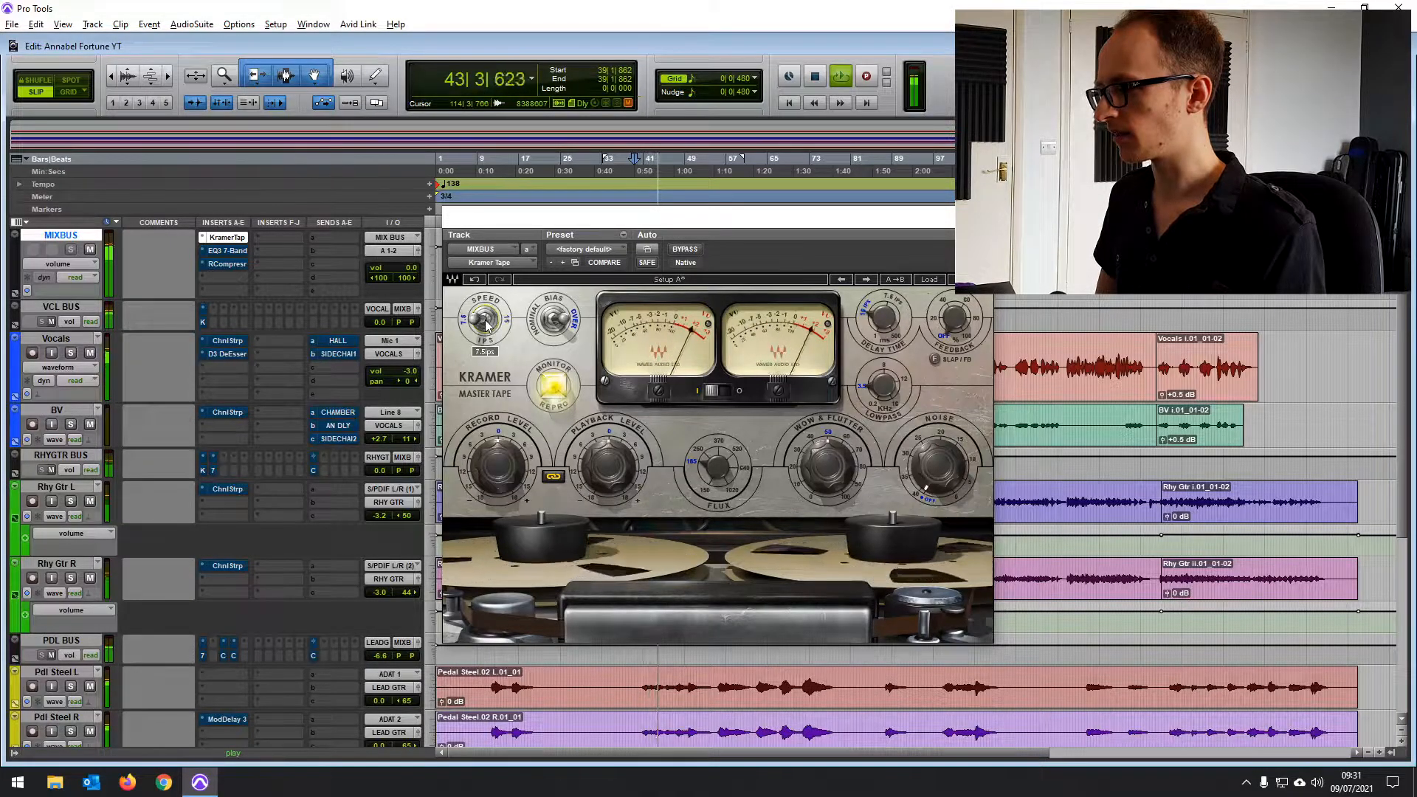
{"action": "left_click", "coordinate": [486, 326]}
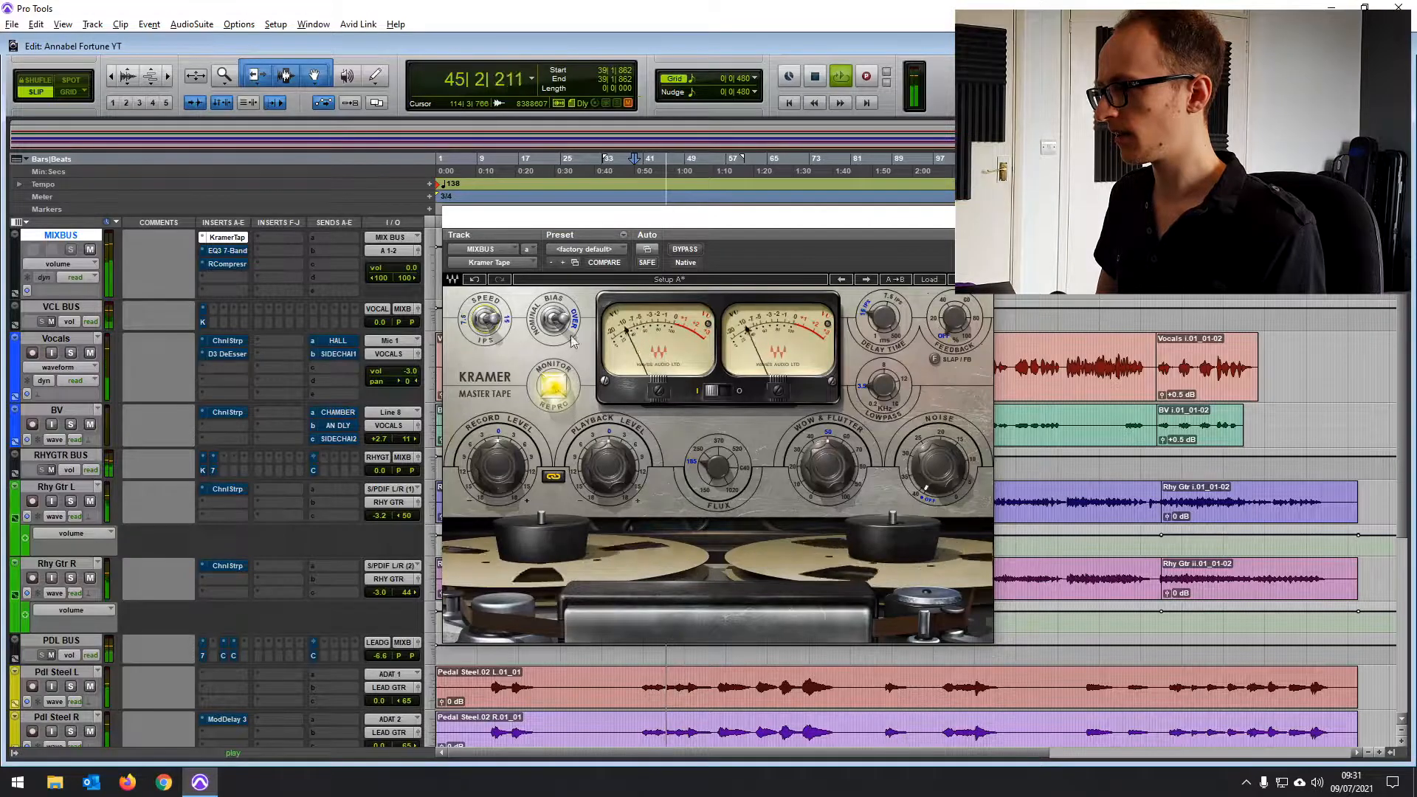
{"action": "left_click_drag", "start_coordinate": [825, 457], "coordinate": [826, 480]}
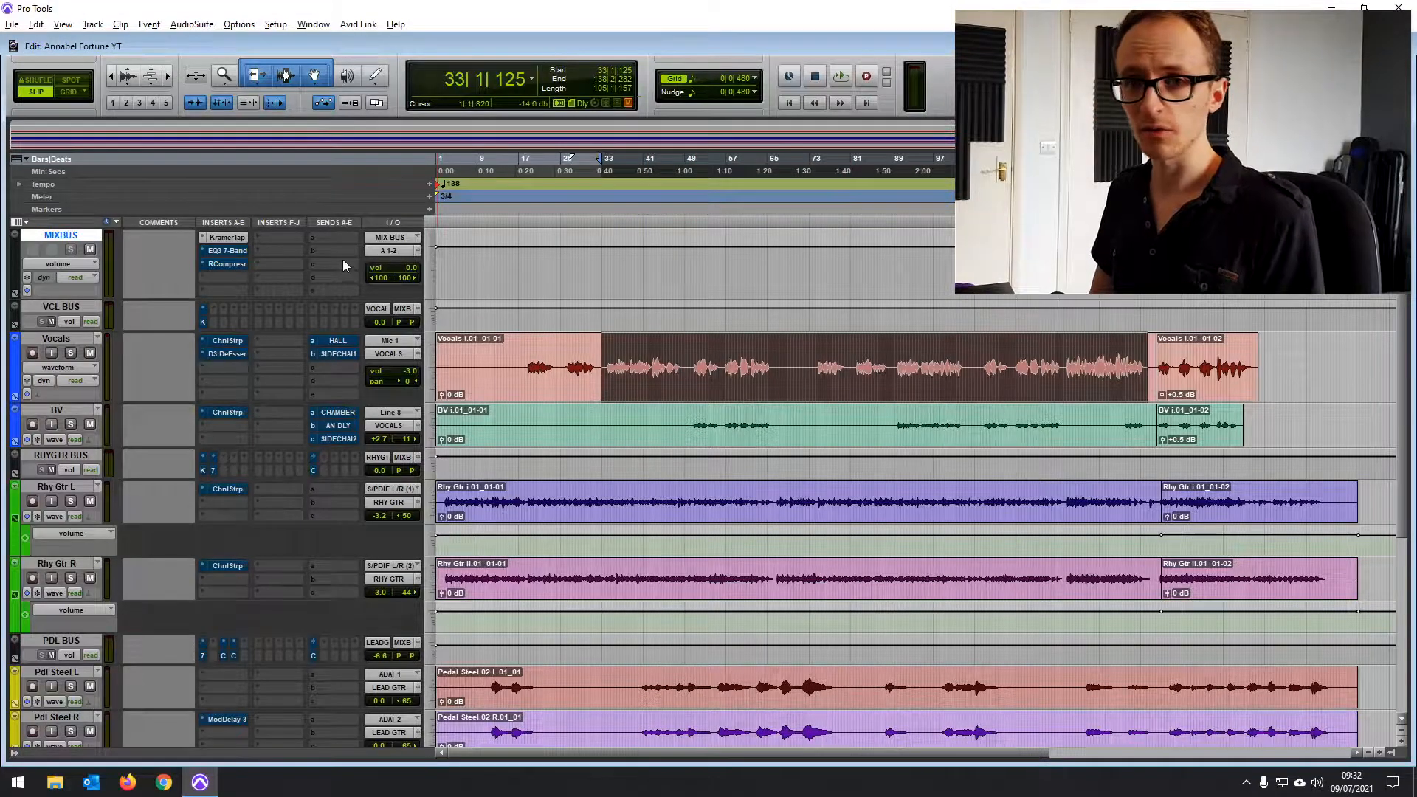
Open the EQ3 7-Band on MIXBUS, take it out of bypass and switch off its LMF band.
{"action": "left_click", "coordinate": [228, 250]}
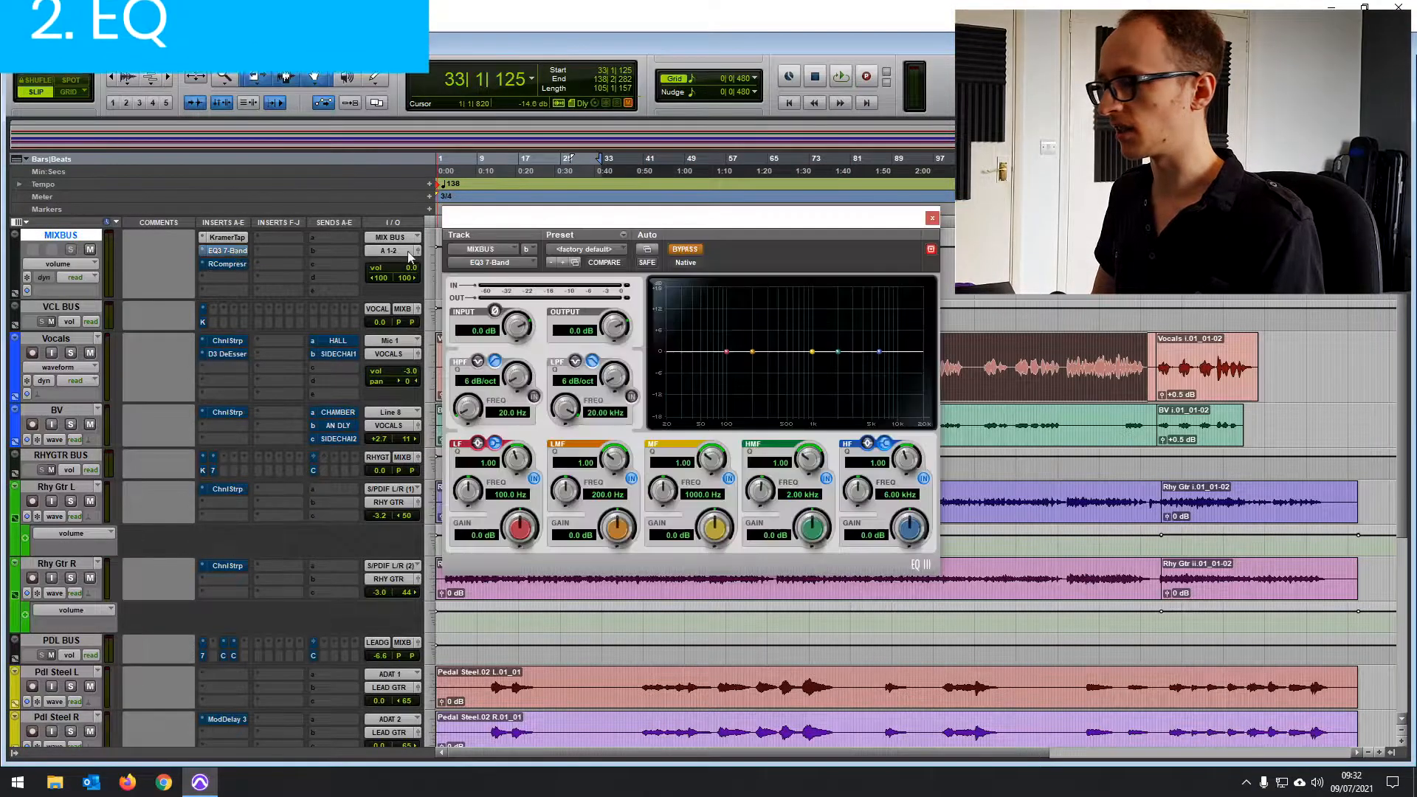
{"action": "left_click", "coordinate": [696, 250]}
{"action": "left_click_drag", "start_coordinate": [738, 217], "coordinate": [737, 180]}
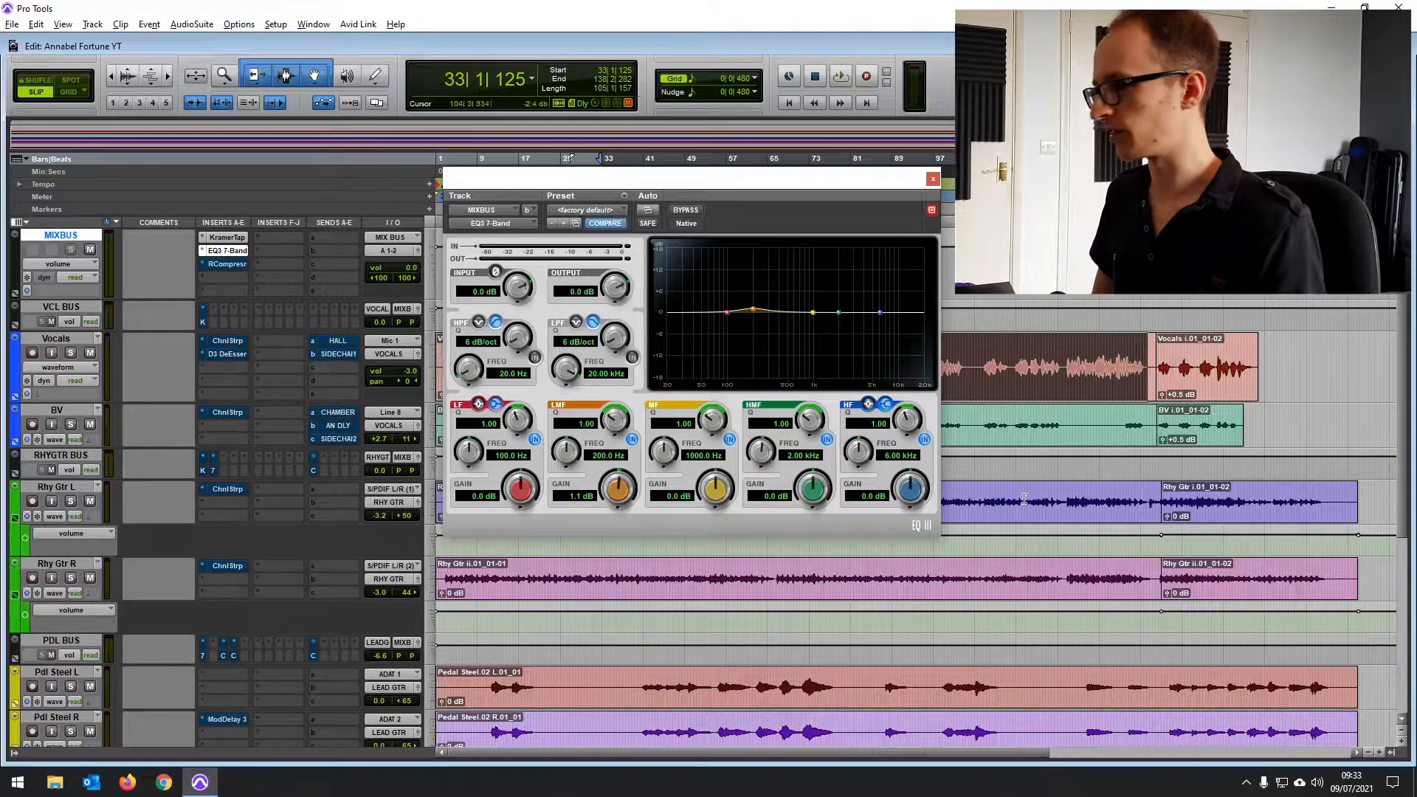
{"action": "left_click", "coordinate": [632, 440]}
{"action": "mouse_move", "coordinate": [768, 190]}
{"action": "left_mouse_down"}
{"action": "mouse_move", "coordinate": [784, 214]}
{"action": "mouse_move", "coordinate": [789, 181]}
{"action": "left_mouse_up"}
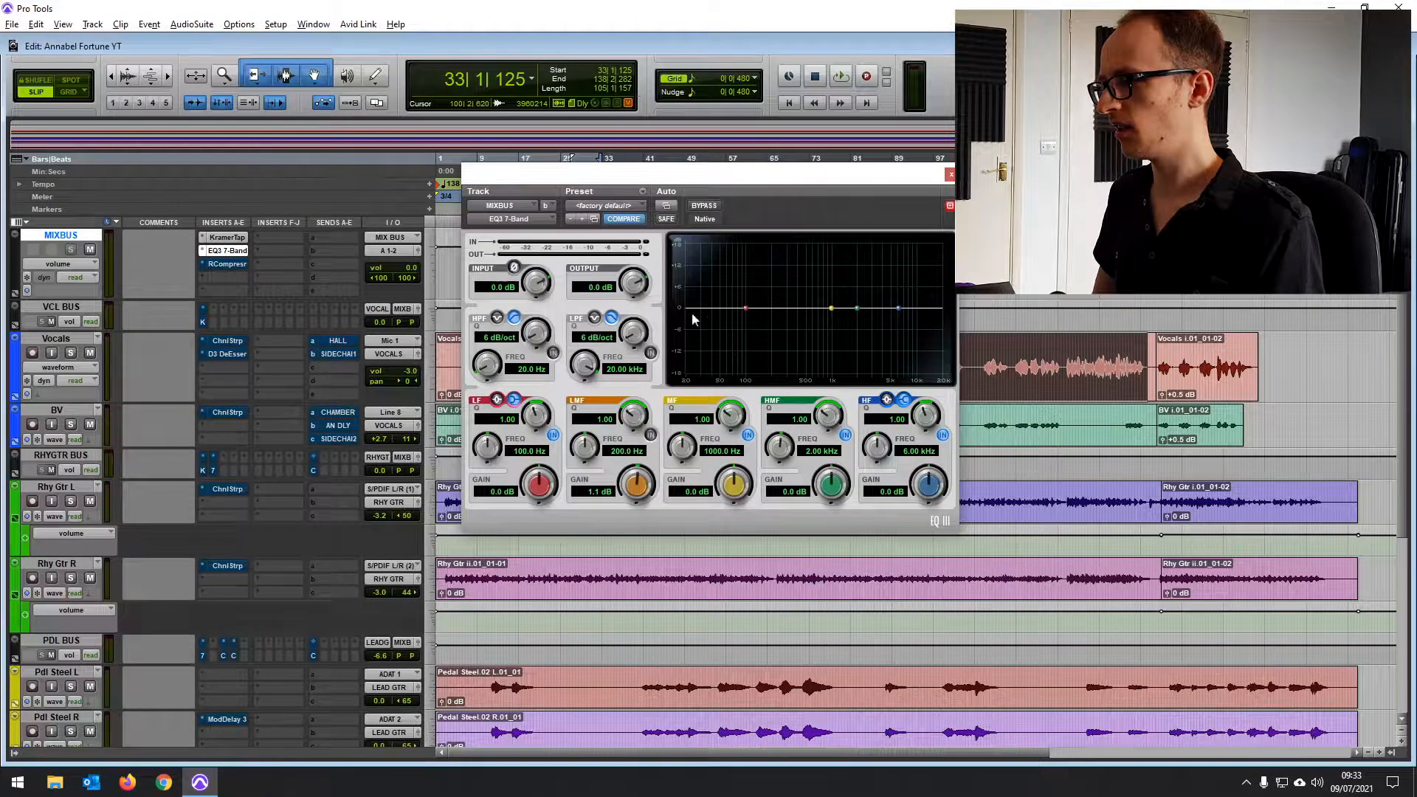
Enable the EQ's high-pass filter during playback, set to 30 Hz with an 18 dB/oct slope.
{"action": "key", "text": "space"}
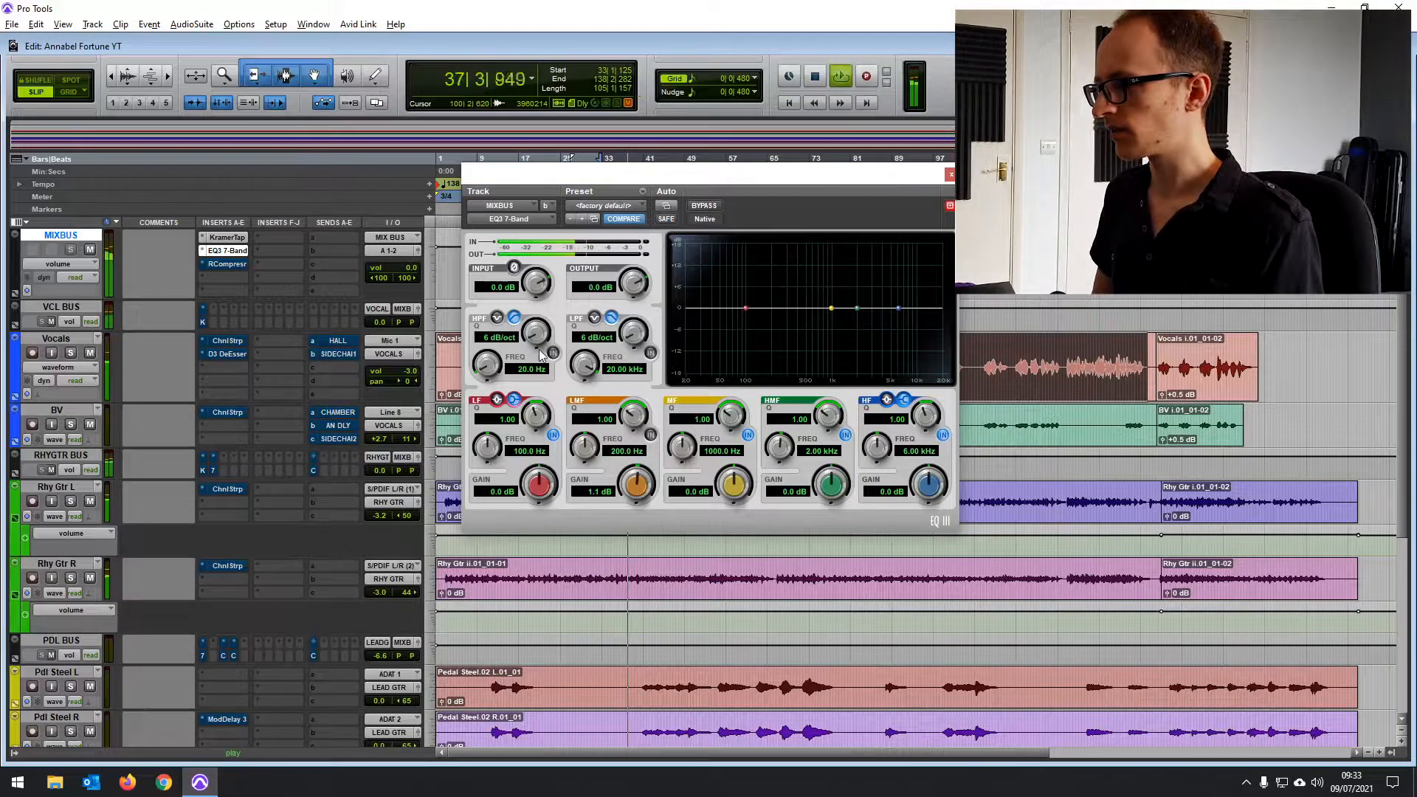
{"action": "left_click", "coordinate": [552, 353]}
{"action": "left_click", "coordinate": [528, 369]}
{"action": "type", "text": "30"}
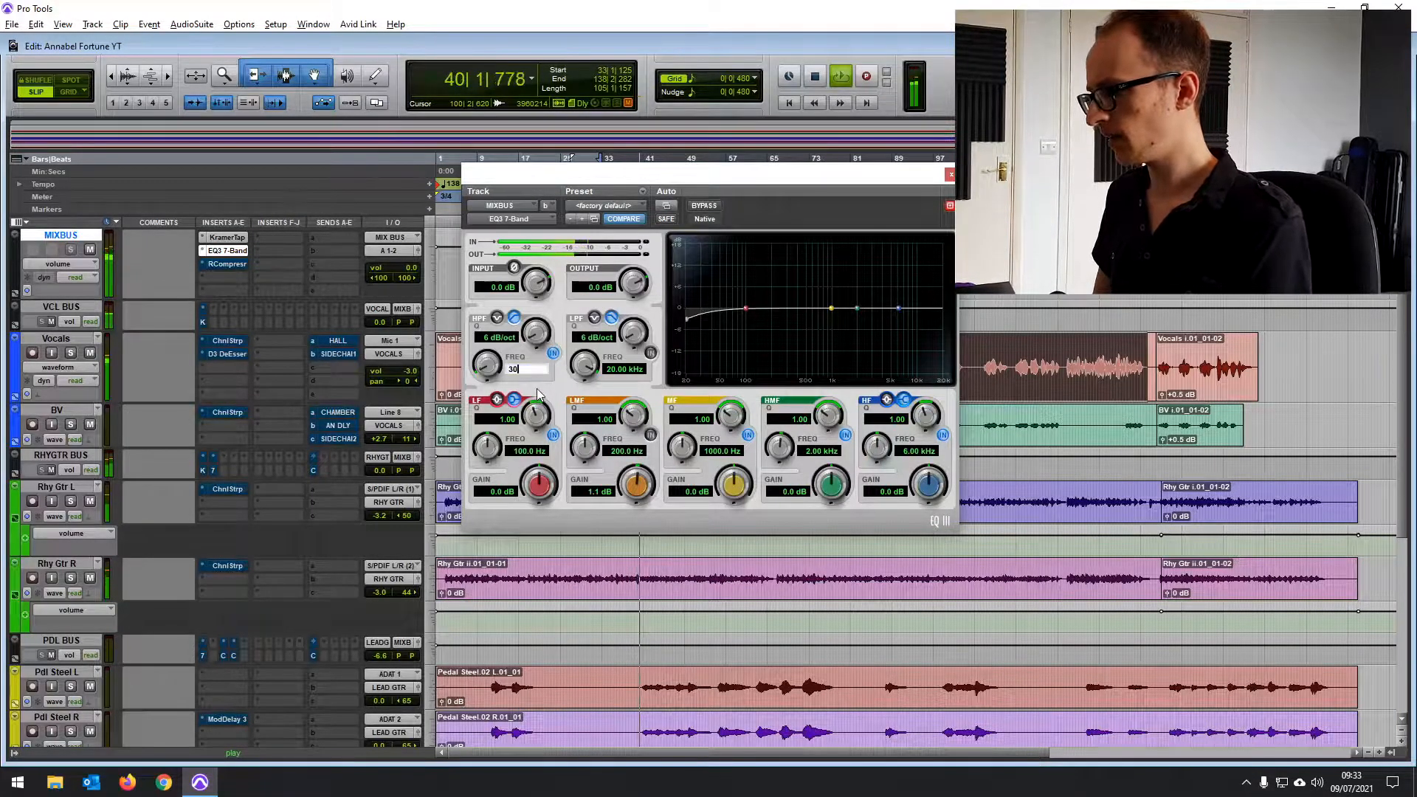
{"action": "key", "text": "Return"}
{"action": "left_click_drag", "start_coordinate": [537, 334], "coordinate": [549, 257]}
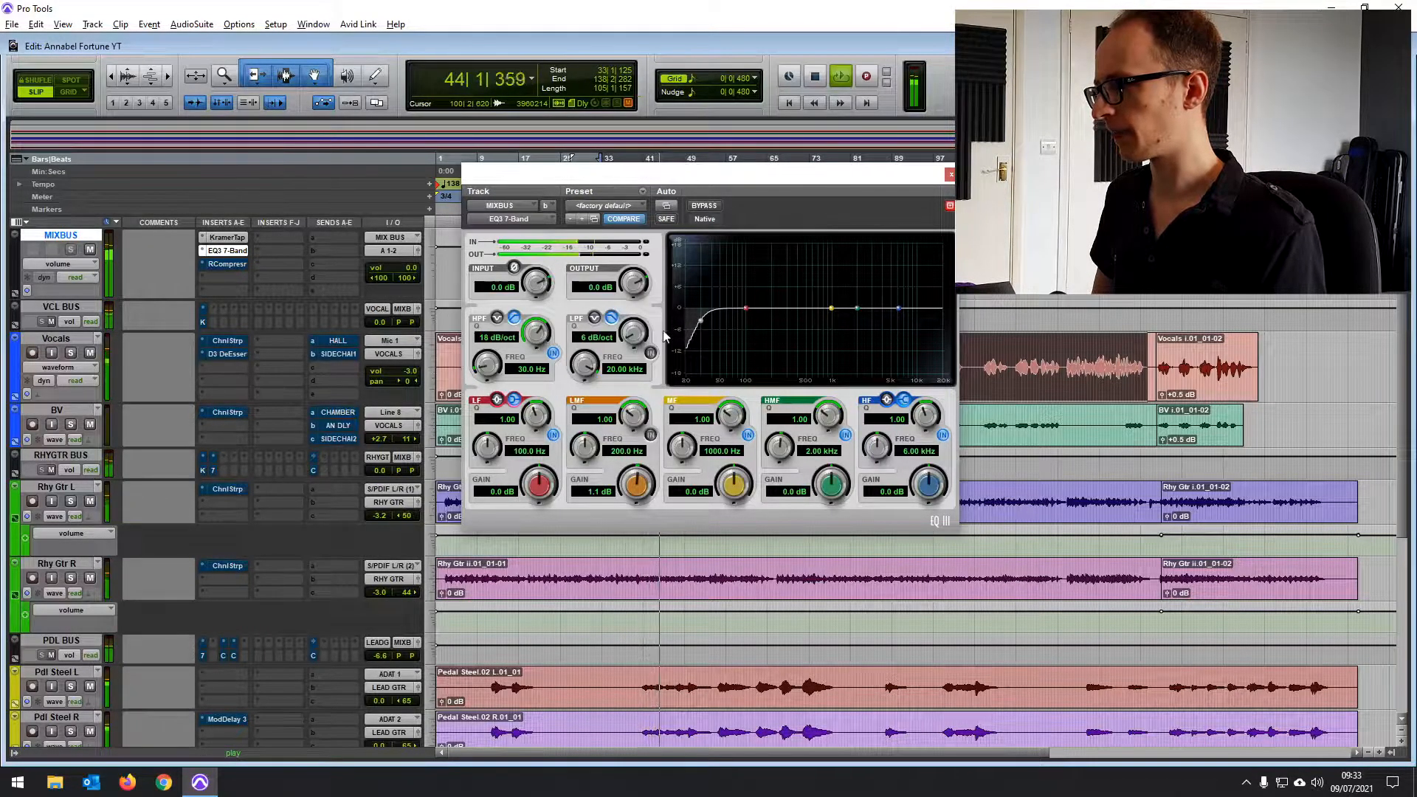
{"action": "key", "text": "space"}
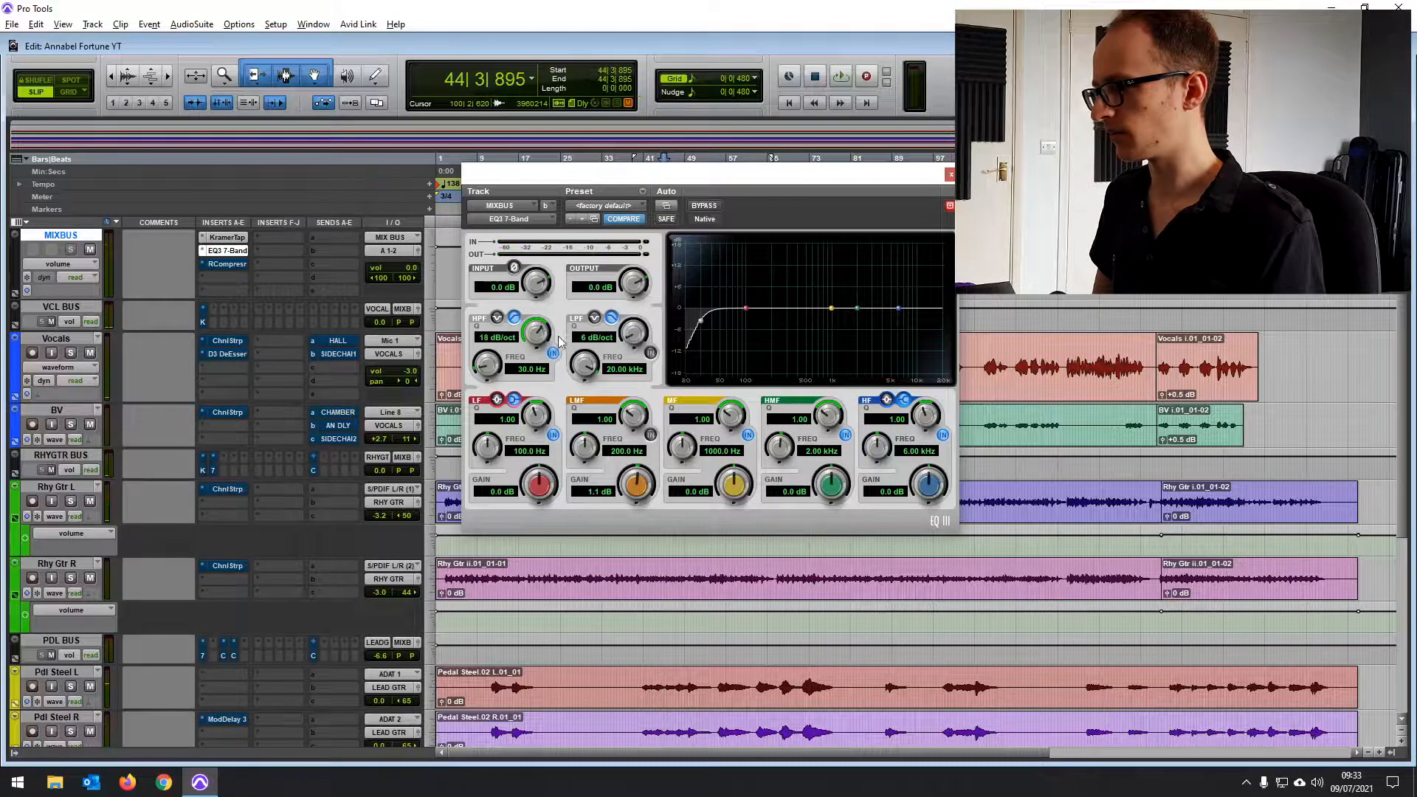
Cut the EQ's LMF band by 1.1 dB at about 196 Hz with a Q of 3.53 while playing the mix.
{"action": "key", "text": "space"}
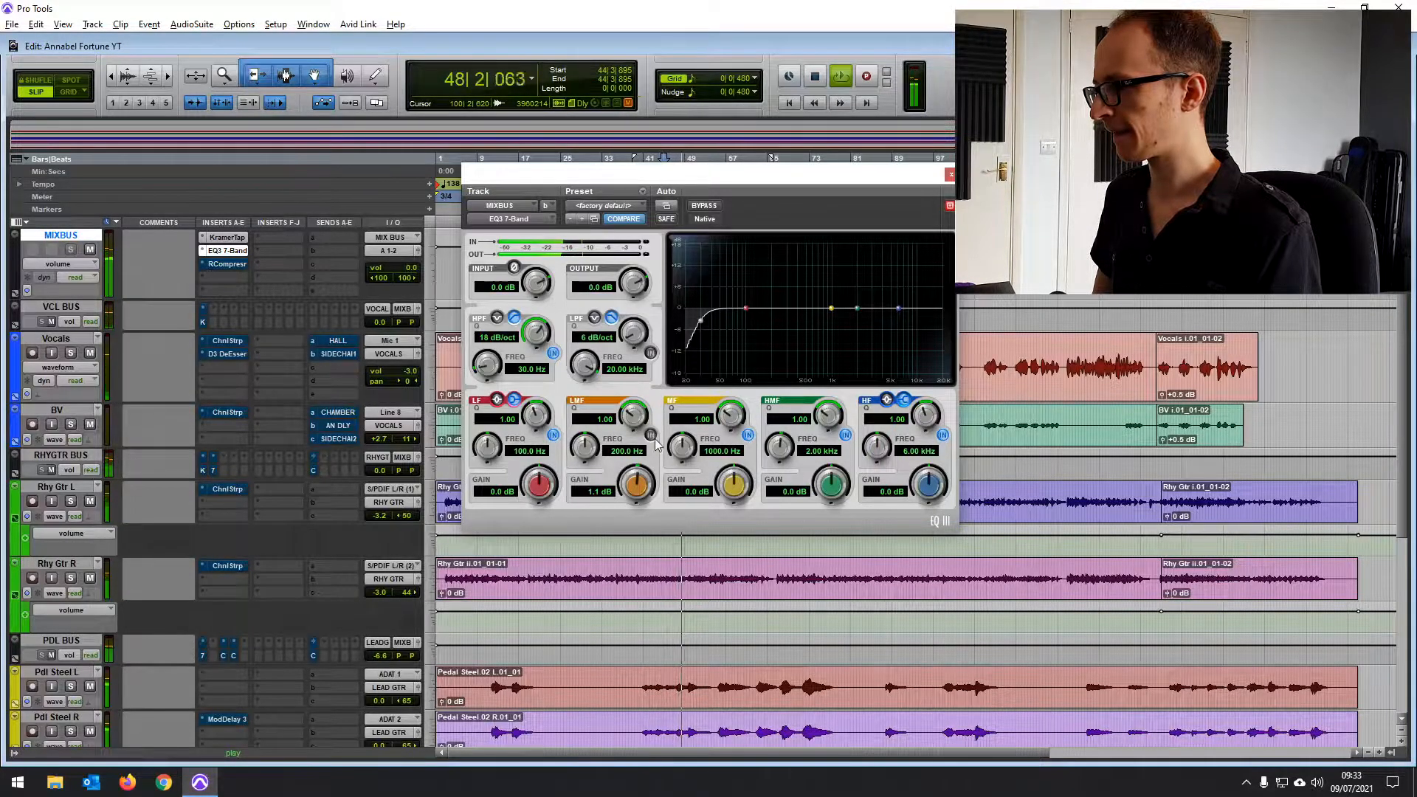
{"action": "key", "text": "space"}
{"action": "left_click_drag", "start_coordinate": [774, 308], "coordinate": [774, 310]}
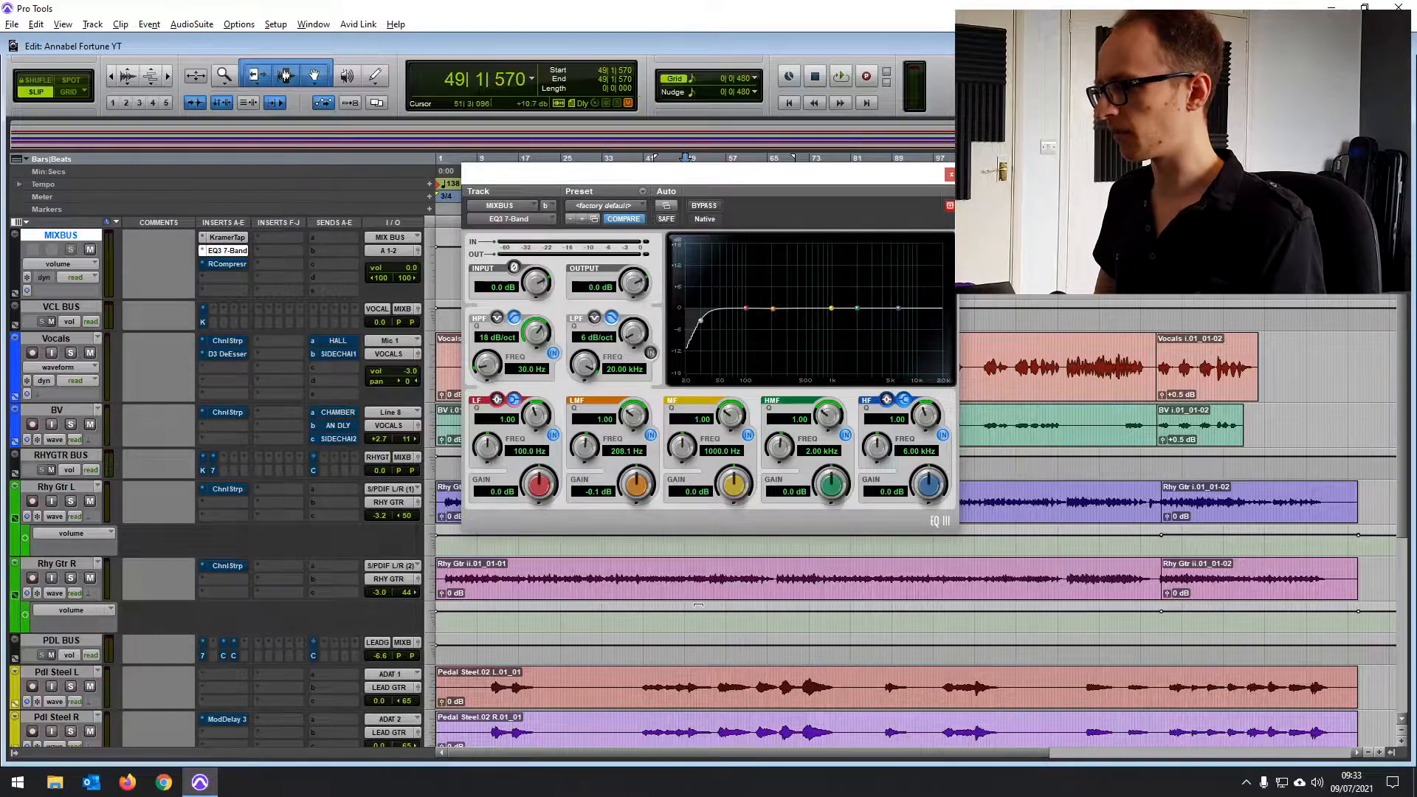
{"action": "scroll", "coordinate": [633, 638], "scroll_direction": "down", "scroll_amount": 5}
{"action": "scroll", "coordinate": [633, 639], "scroll_direction": "up", "scroll_amount": 6}
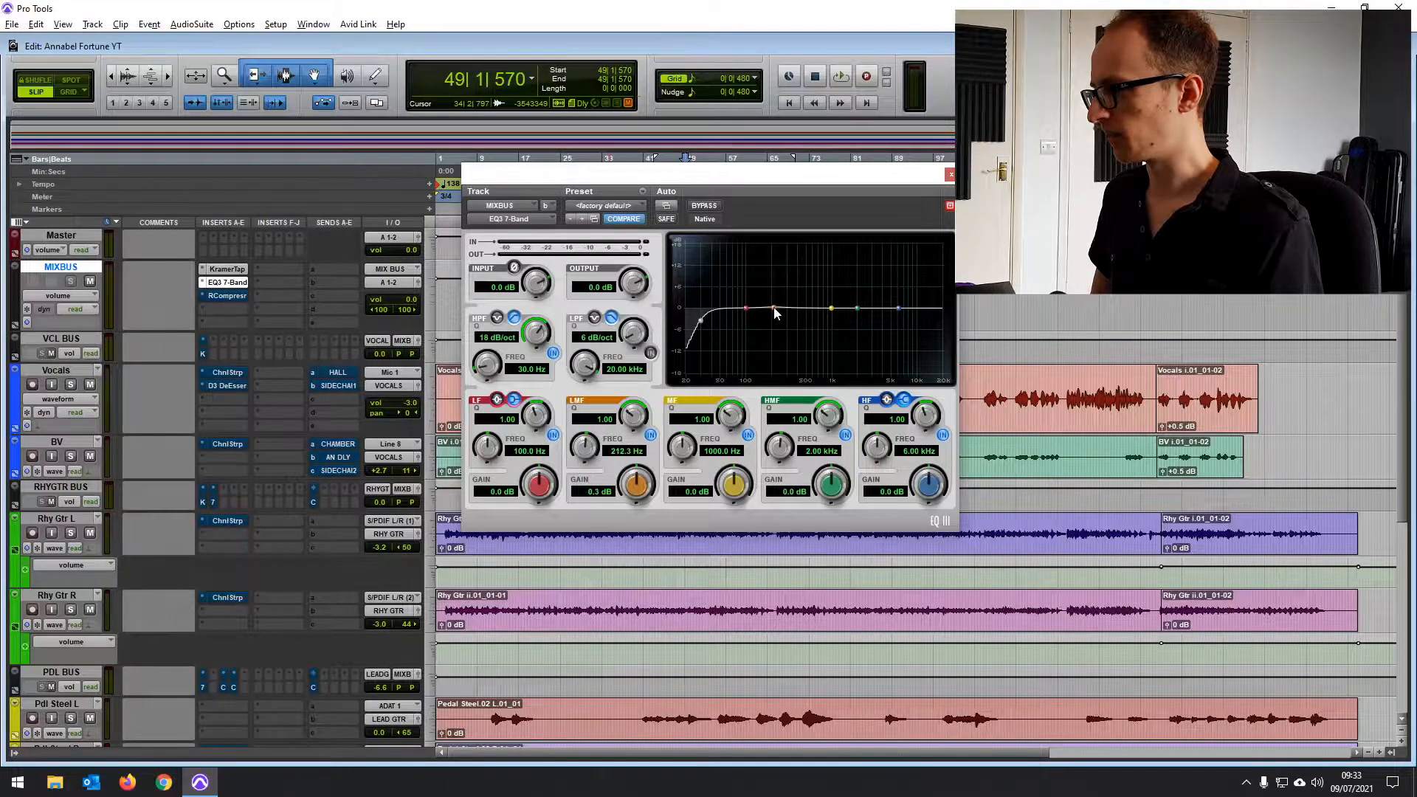
{"action": "key", "text": "space"}
{"action": "mouse_move", "coordinate": [774, 310]}
{"action": "left_mouse_down"}
{"action": "mouse_move", "coordinate": [751, 287]}
{"action": "mouse_move", "coordinate": [776, 281]}
{"action": "mouse_move", "coordinate": [767, 274]}
{"action": "mouse_move", "coordinate": [772, 319]}
{"action": "left_mouse_up"}
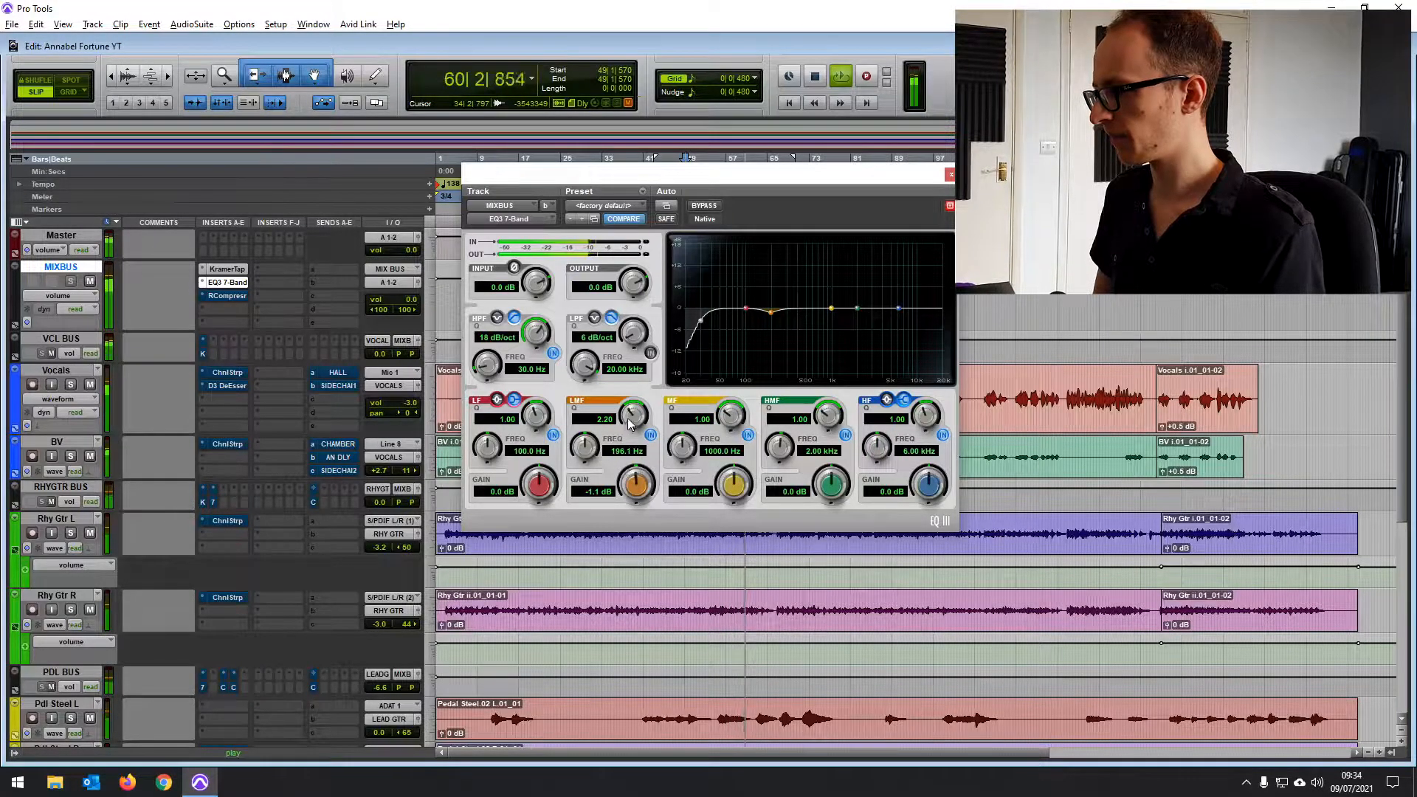
{"action": "left_click_drag", "start_coordinate": [628, 419], "coordinate": [635, 408]}
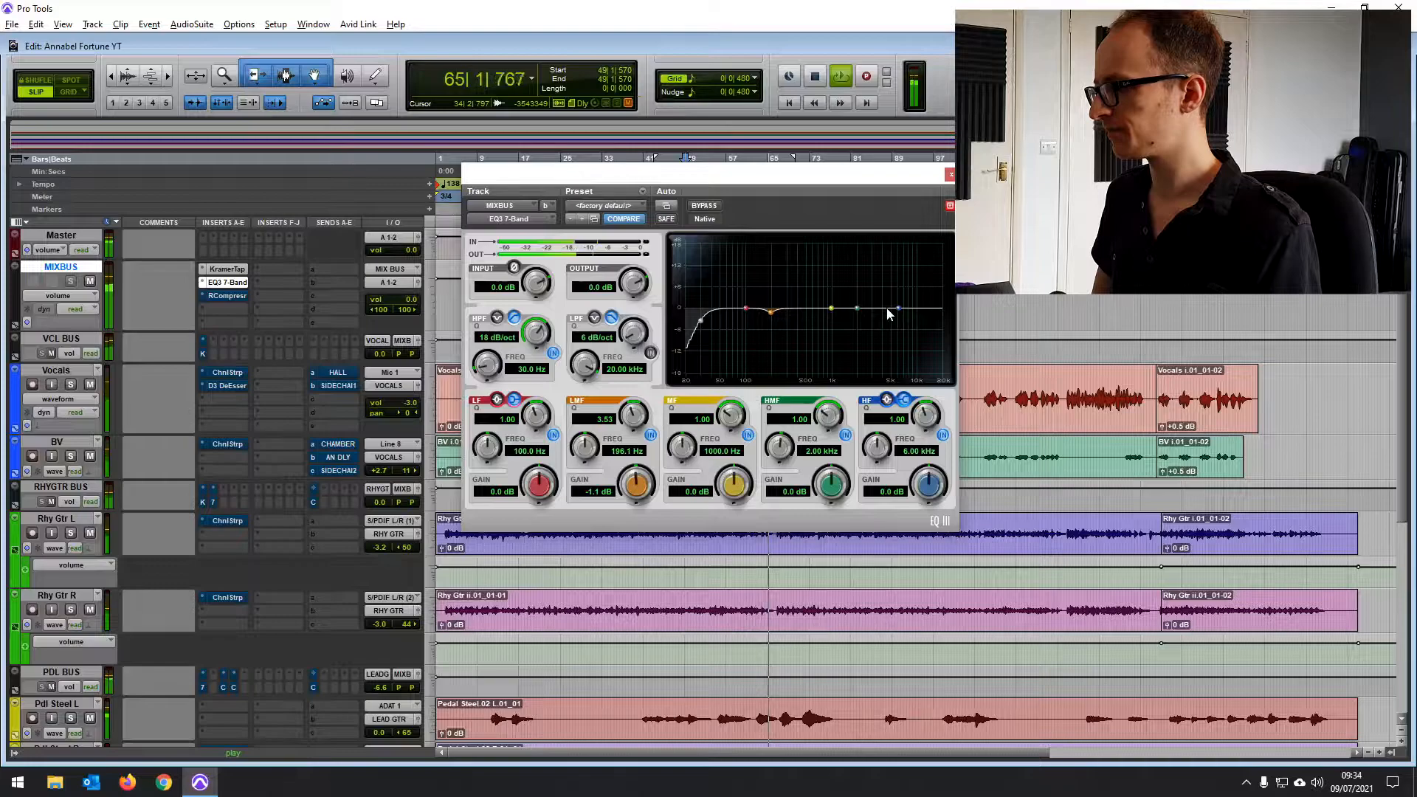
Cut the EQ's MF band by 1.5 dB at about 741 Hz with a Q of 3.12, and raise the output to 0.3 dB.
{"action": "mouse_move", "coordinate": [833, 309]}
{"action": "left_mouse_down"}
{"action": "mouse_move", "coordinate": [801, 279]}
{"action": "mouse_move", "coordinate": [826, 284]}
{"action": "mouse_move", "coordinate": [825, 318]}
{"action": "left_mouse_up"}
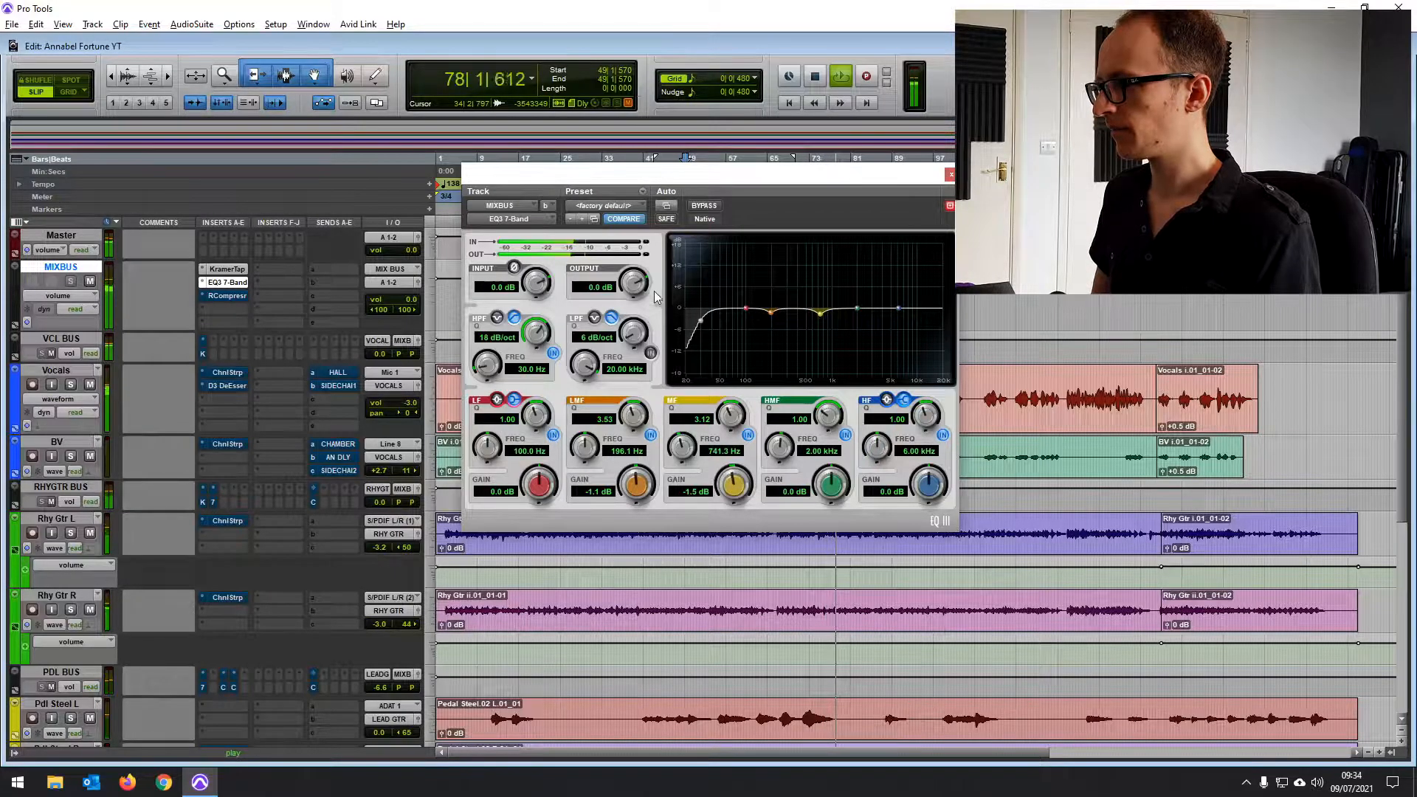
{"action": "left_click_drag", "start_coordinate": [632, 289], "coordinate": [634, 288]}
Compare the mix with the EQ3 7-Band bypassed and active, leaving the EQ active.
{"action": "left_click", "coordinate": [704, 205]}
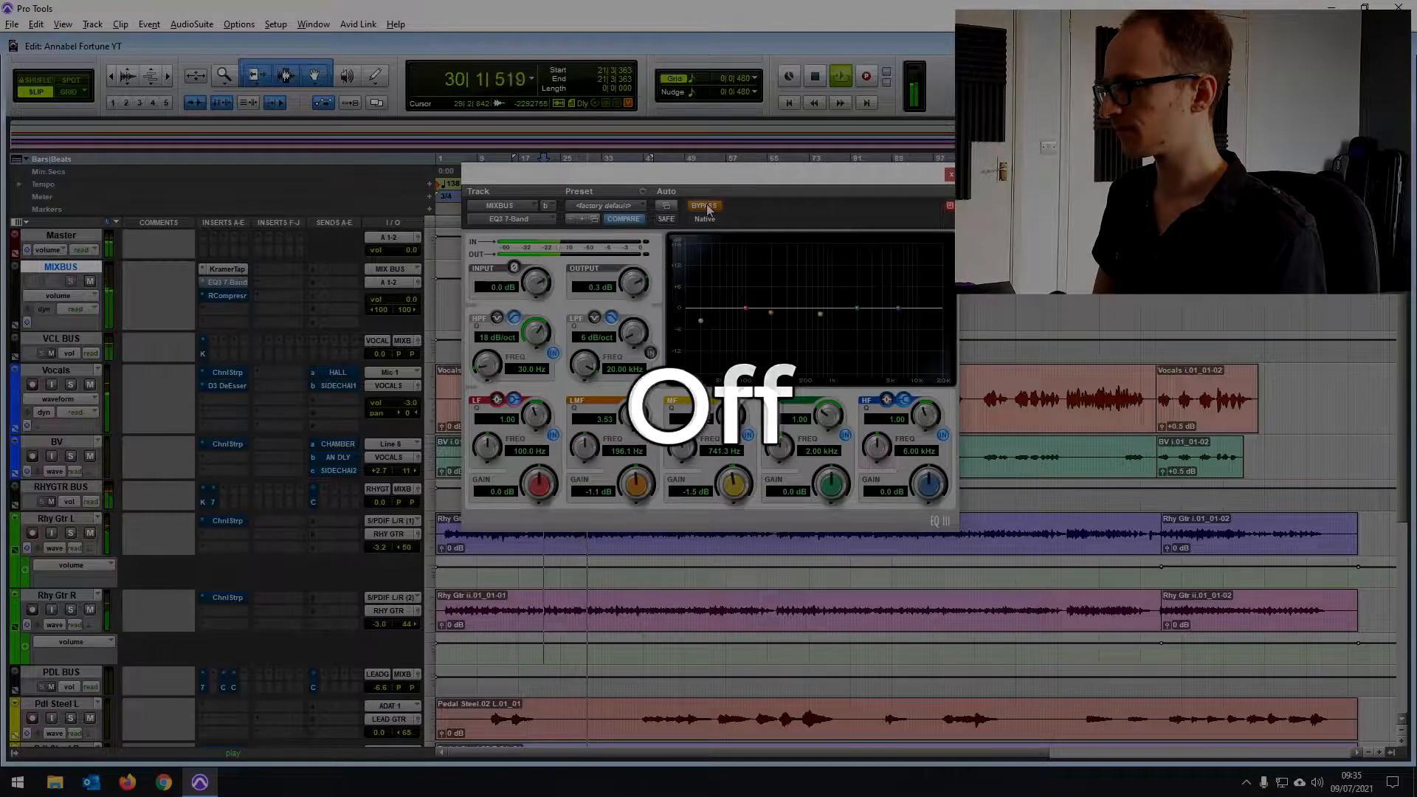
{"action": "left_click", "coordinate": [705, 207]}
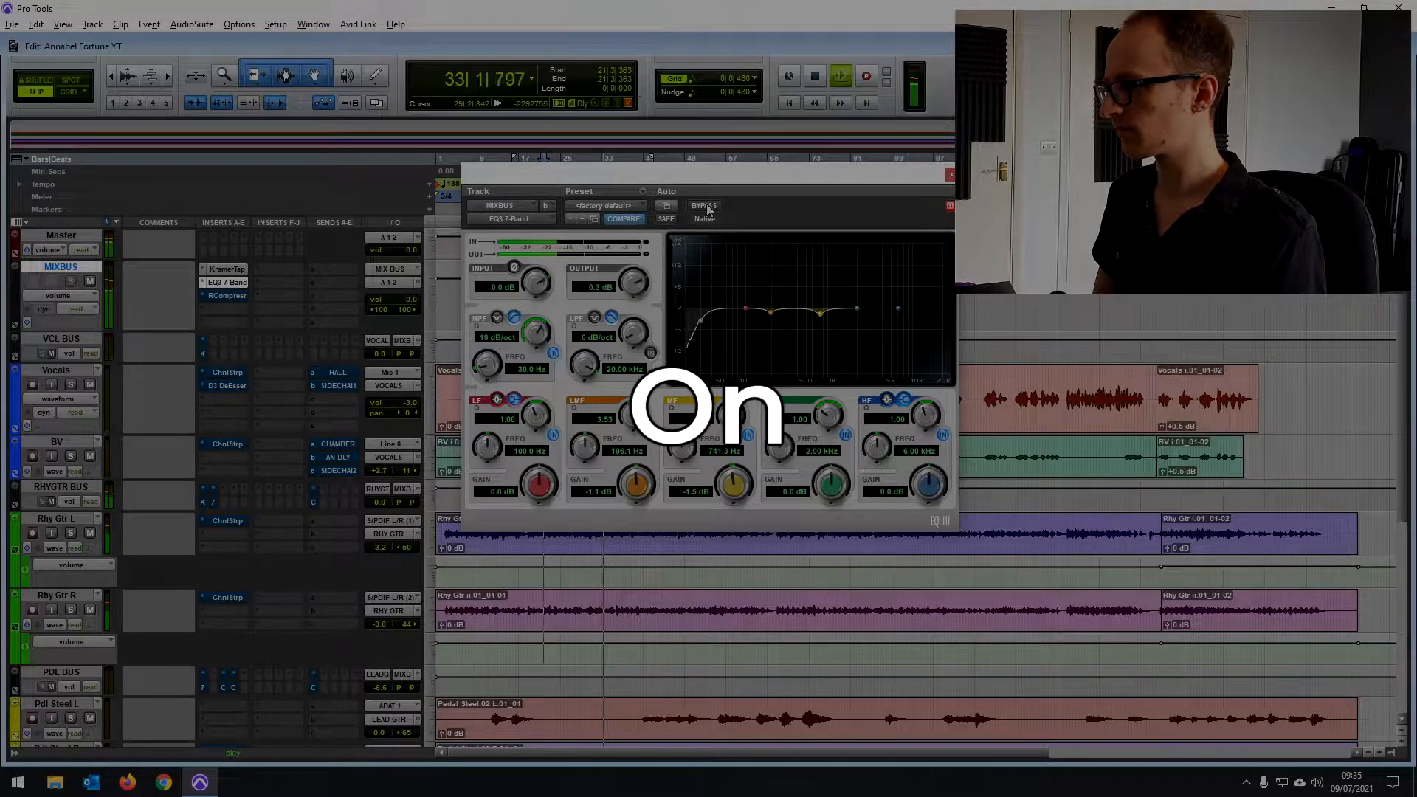
{"action": "key", "text": "space"}
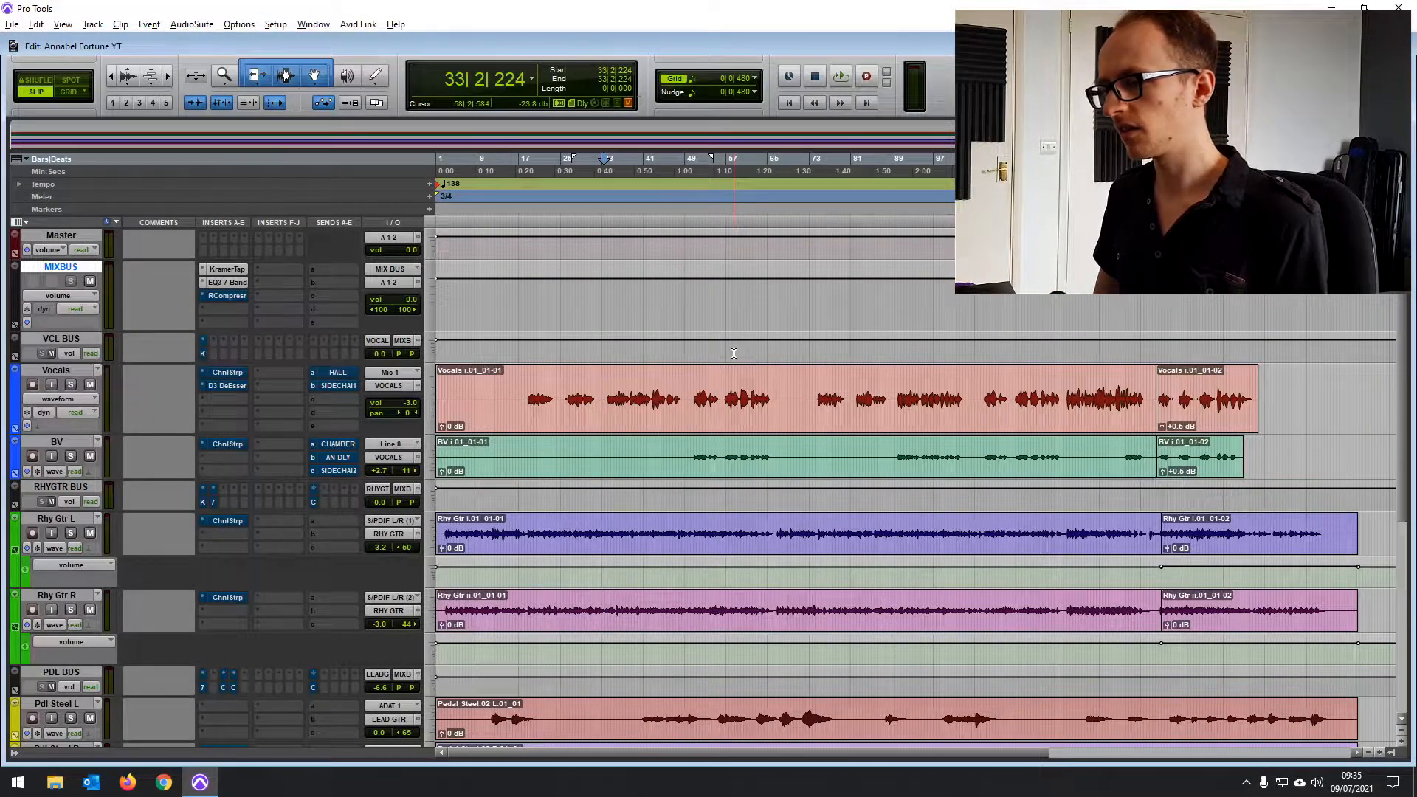
Select the Vocals passage from bar 18 to bar 63 and open the RCompressor insert on MIXBUS.
{"action": "left_click", "coordinate": [552, 385]}
{"action": "left_click", "coordinate": [526, 392]}
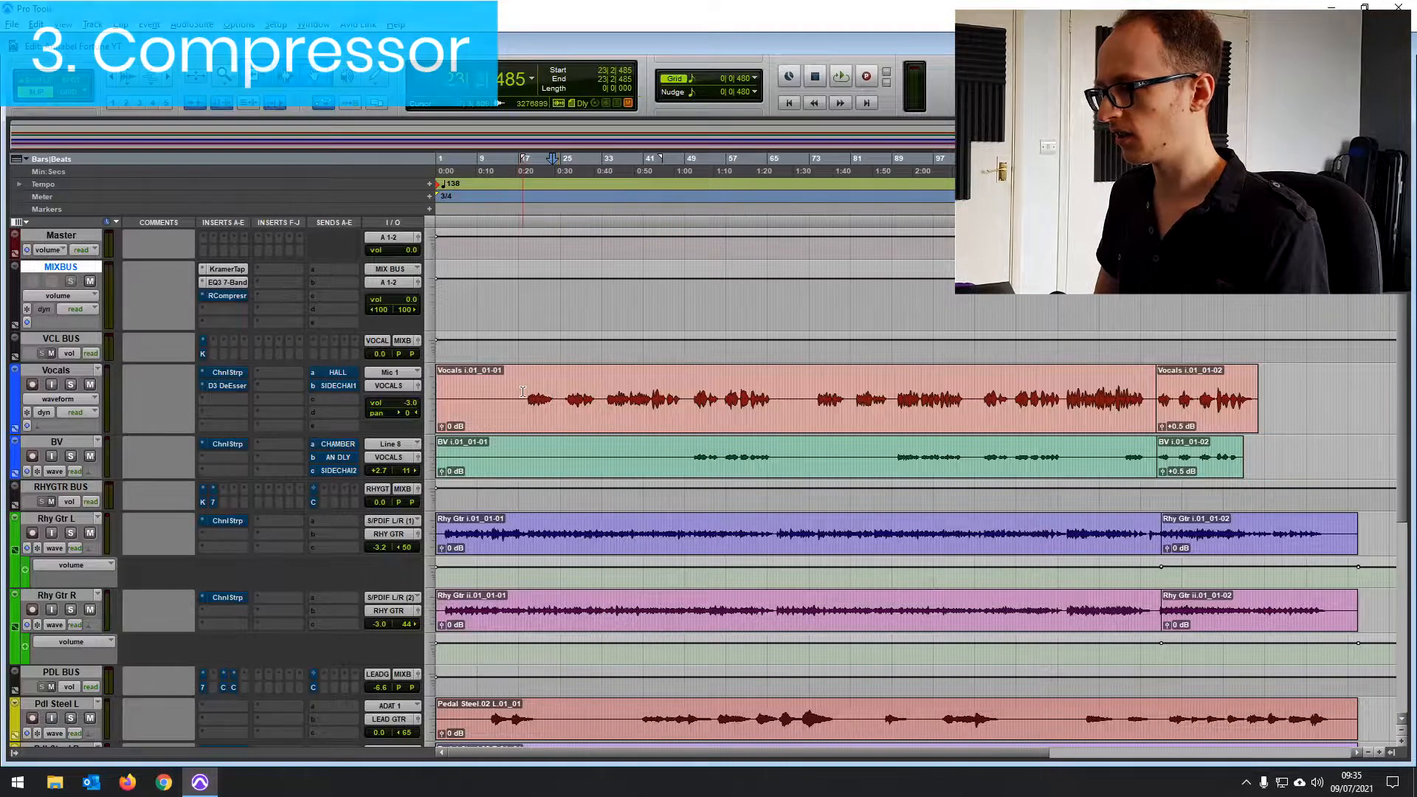
{"action": "left_click_drag", "start_coordinate": [526, 392], "coordinate": [853, 398]}
{"action": "left_click", "coordinate": [227, 295]}
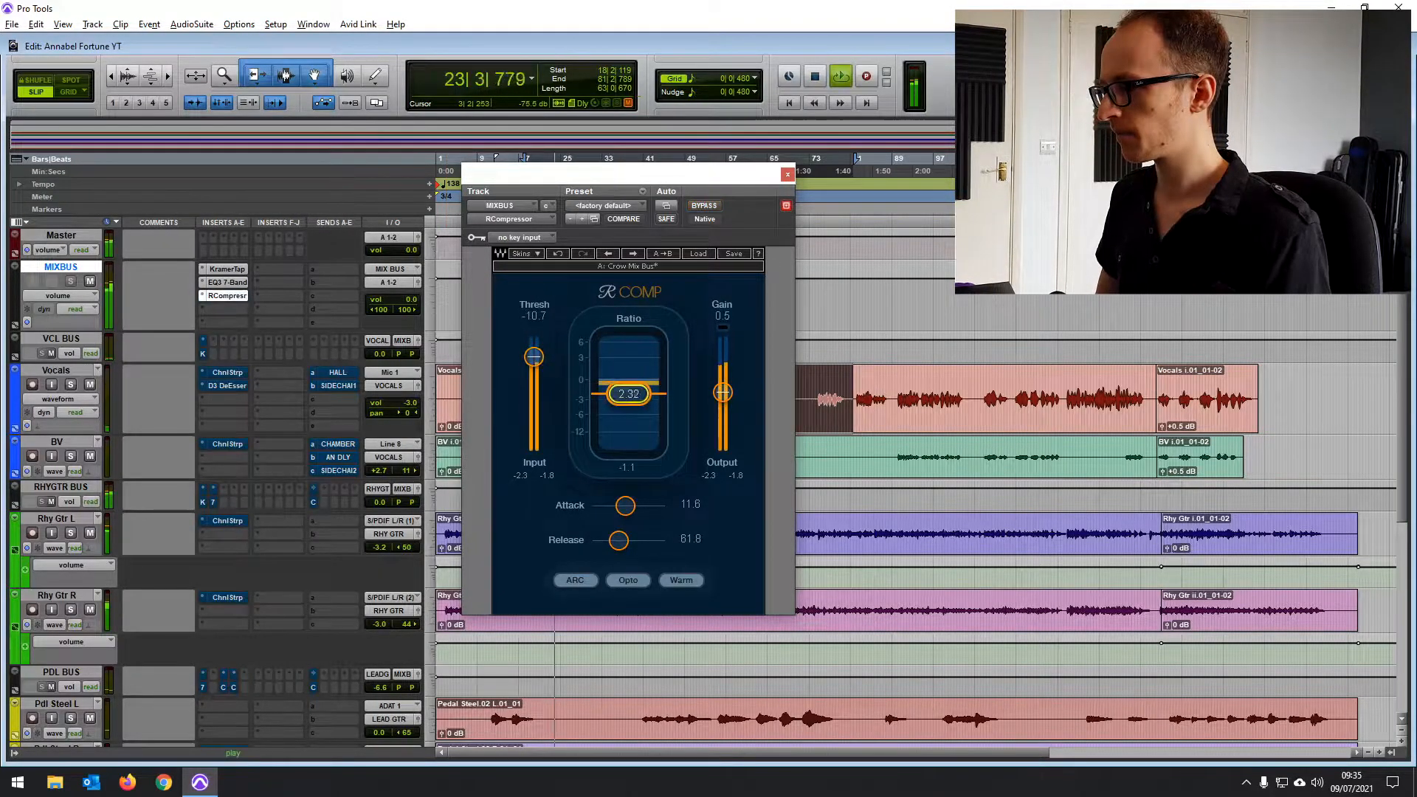
Set the RCompressor's ratio to 2.42 while playing the mix.
{"action": "left_click_drag", "start_coordinate": [629, 394], "coordinate": [629, 397]}
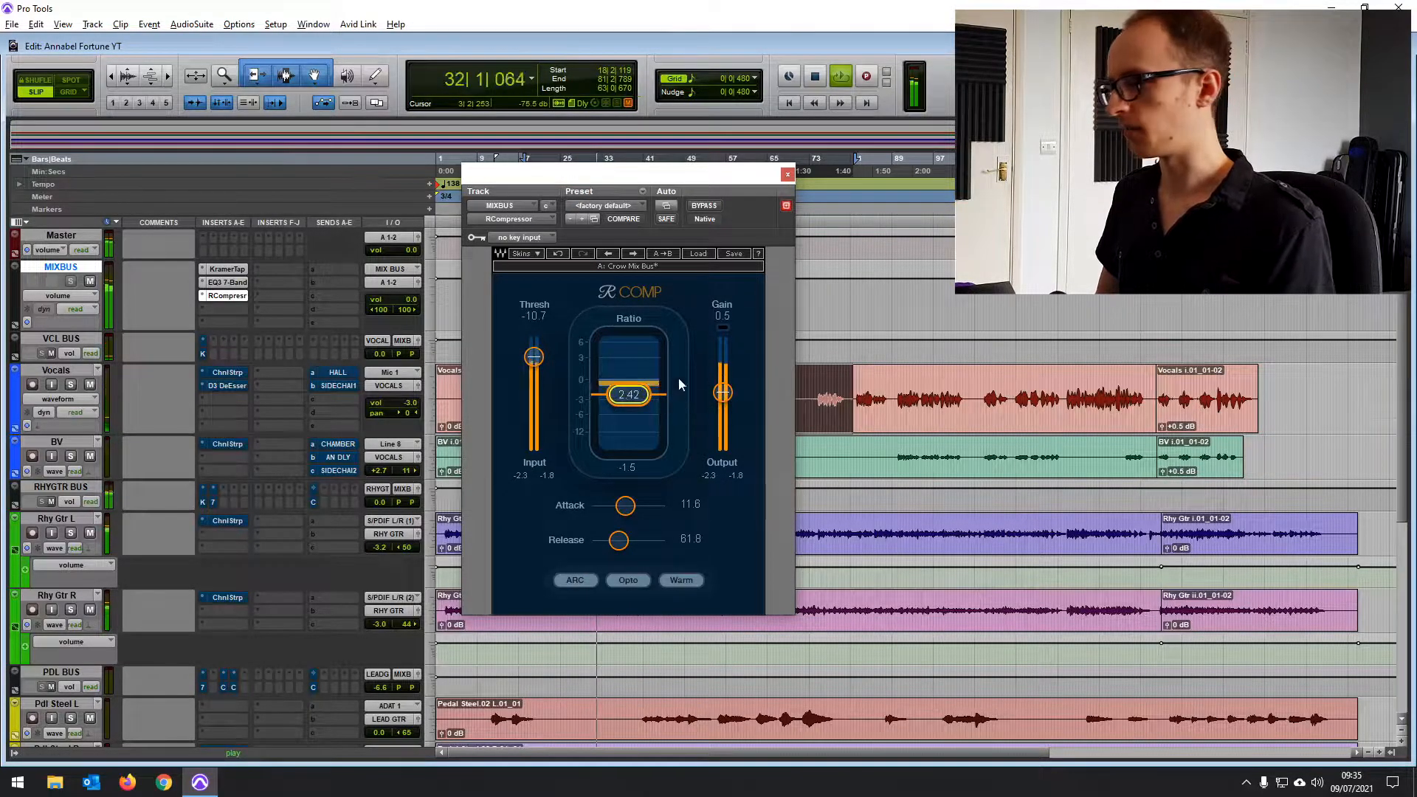
{"action": "key", "text": "space"}
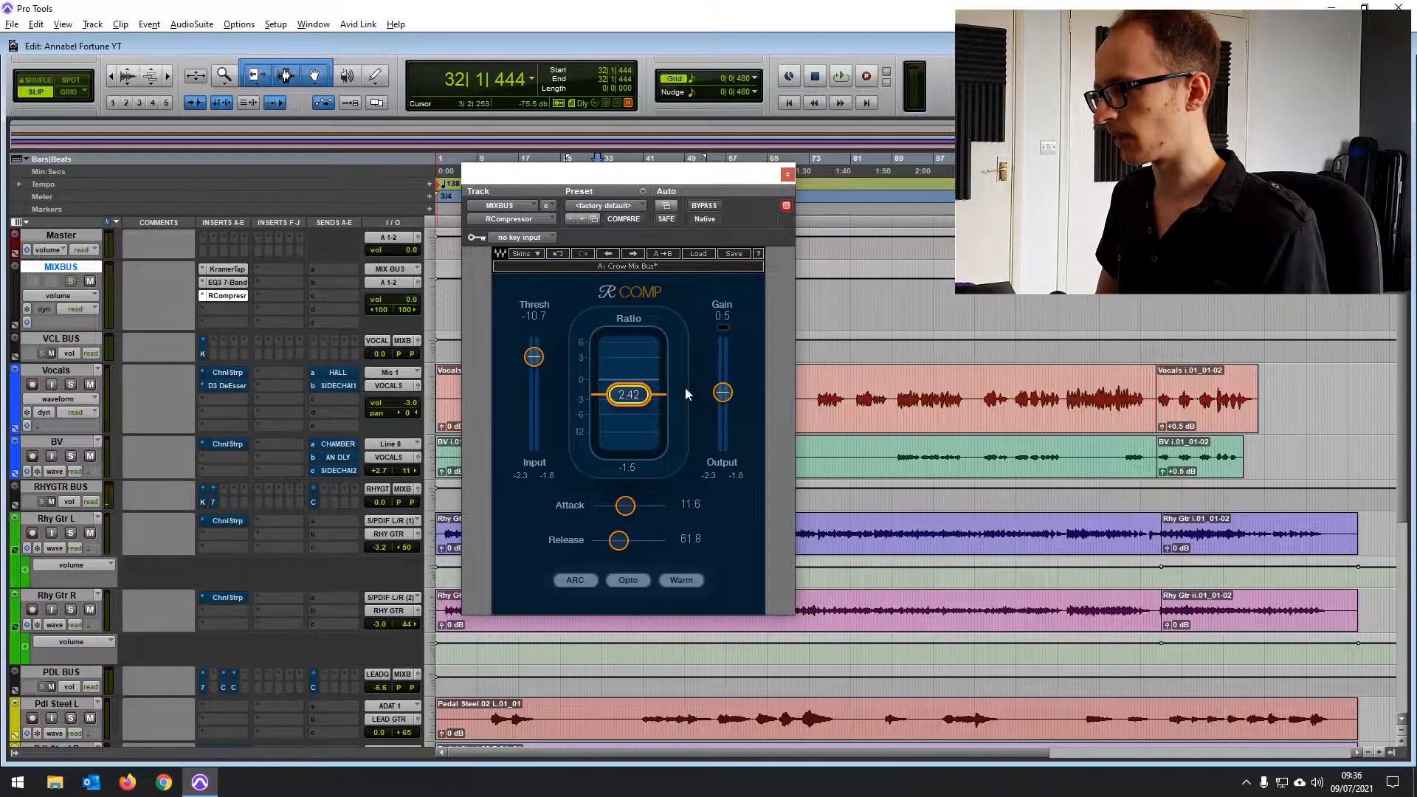
{"action": "key", "text": "space"}
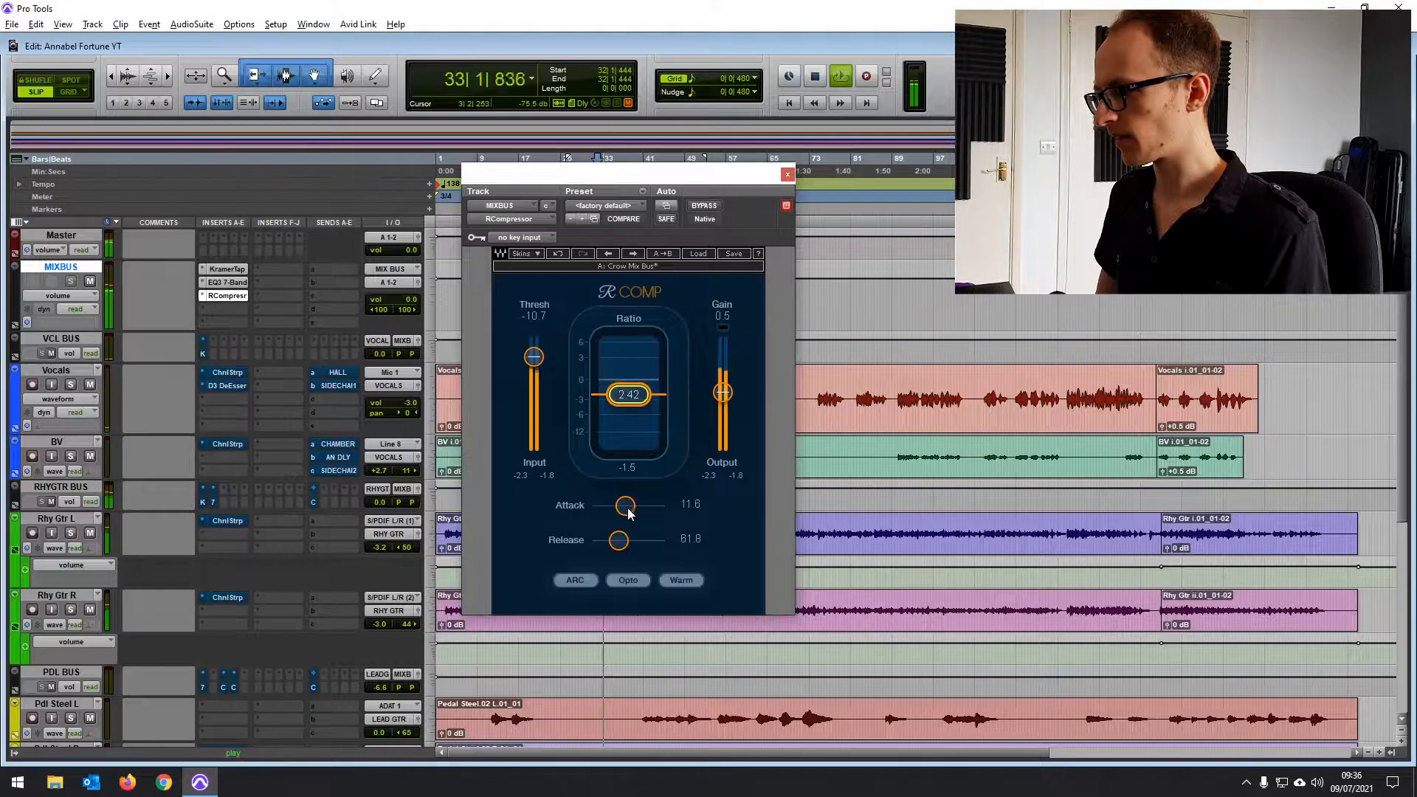
Set the RCompressor's attack to 15.4 and release to 59.3, and compare the mix with the compressor bypassed and active.
{"action": "left_click_drag", "start_coordinate": [628, 513], "coordinate": [620, 544]}
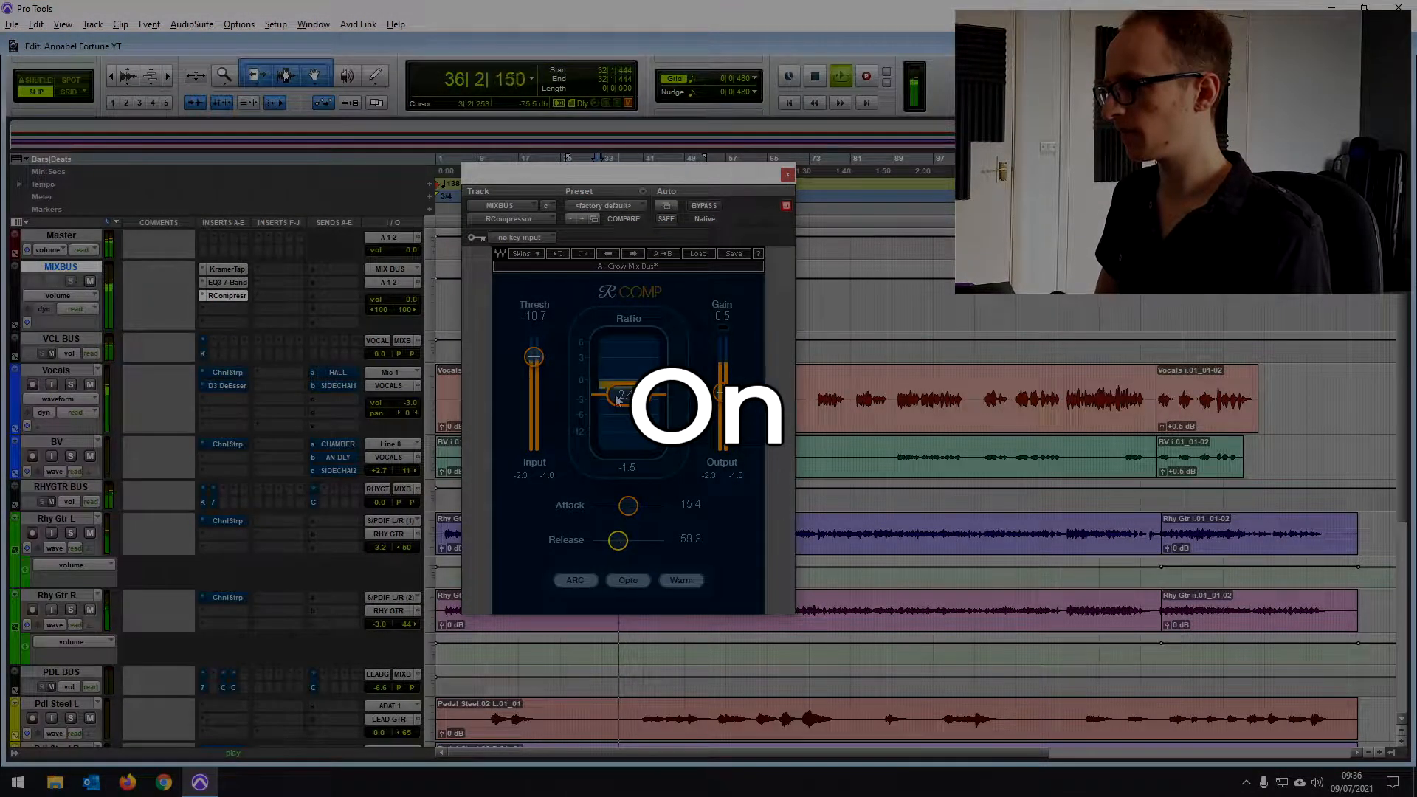
{"action": "left_click", "coordinate": [706, 207]}
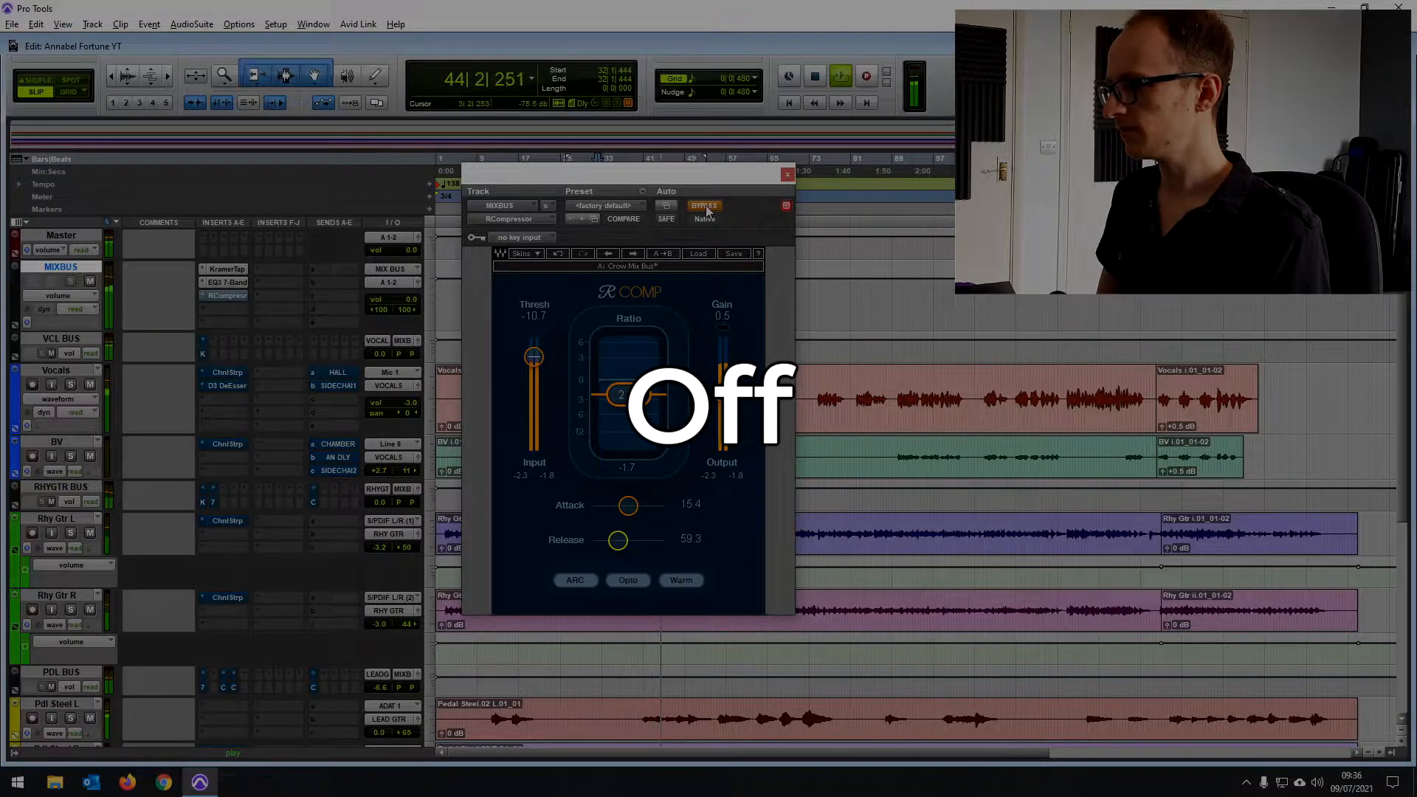
{"action": "left_click", "coordinate": [705, 206]}
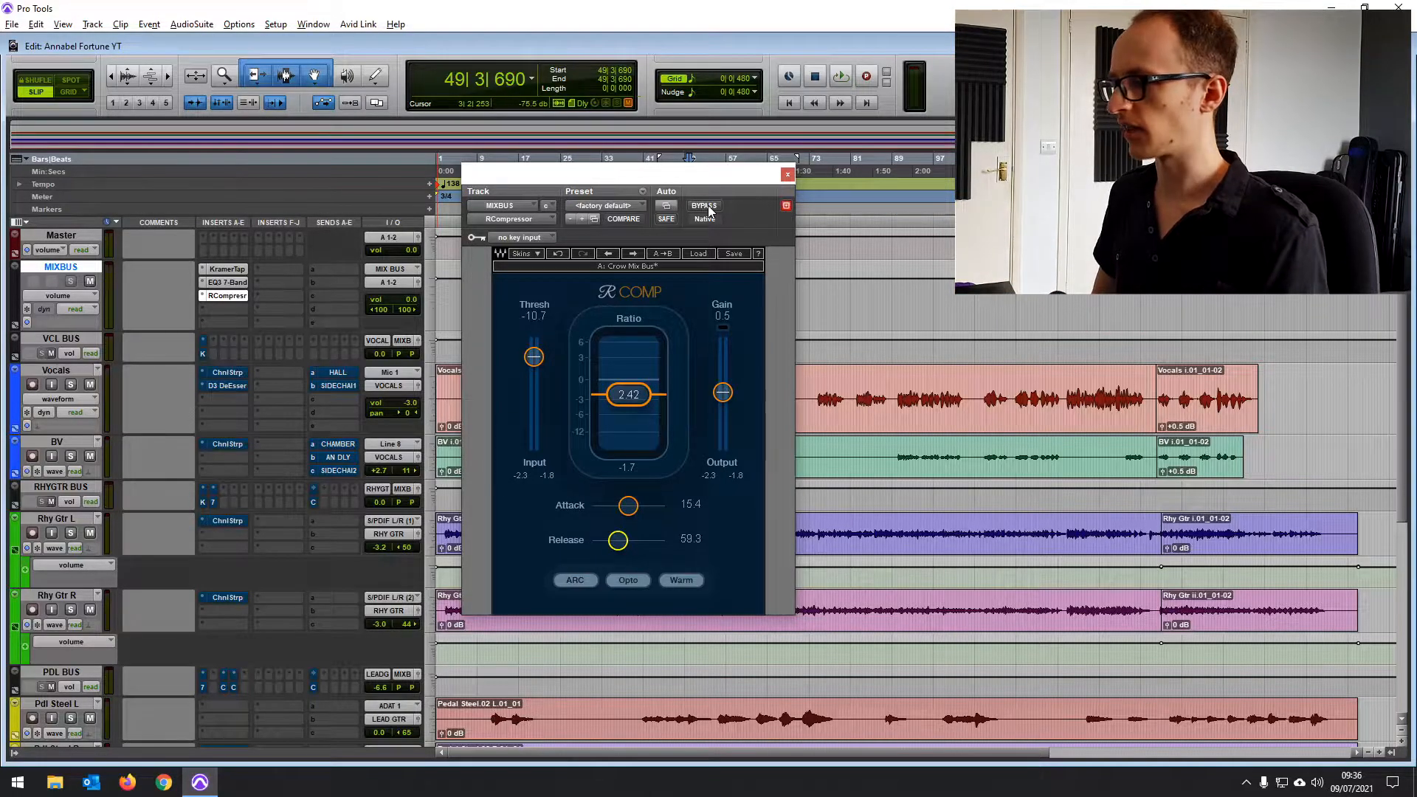
{"action": "left_click", "coordinate": [788, 175]}
Select the Vocals passage from bar 74 to about bar 138 and play it.
{"action": "left_click", "coordinate": [551, 387]}
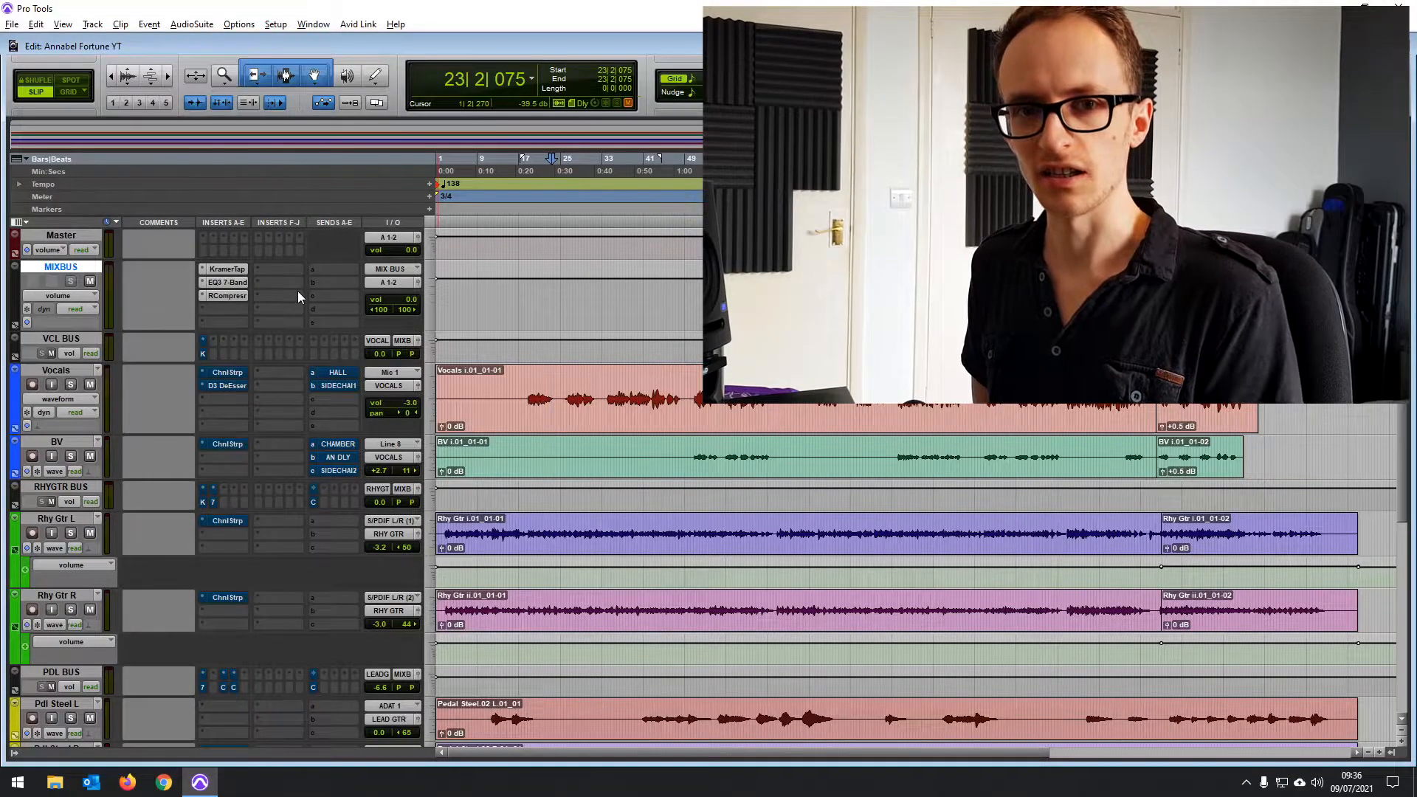
{"action": "left_click_drag", "start_coordinate": [563, 377], "coordinate": [568, 376]}
{"action": "left_click", "coordinate": [565, 376]}
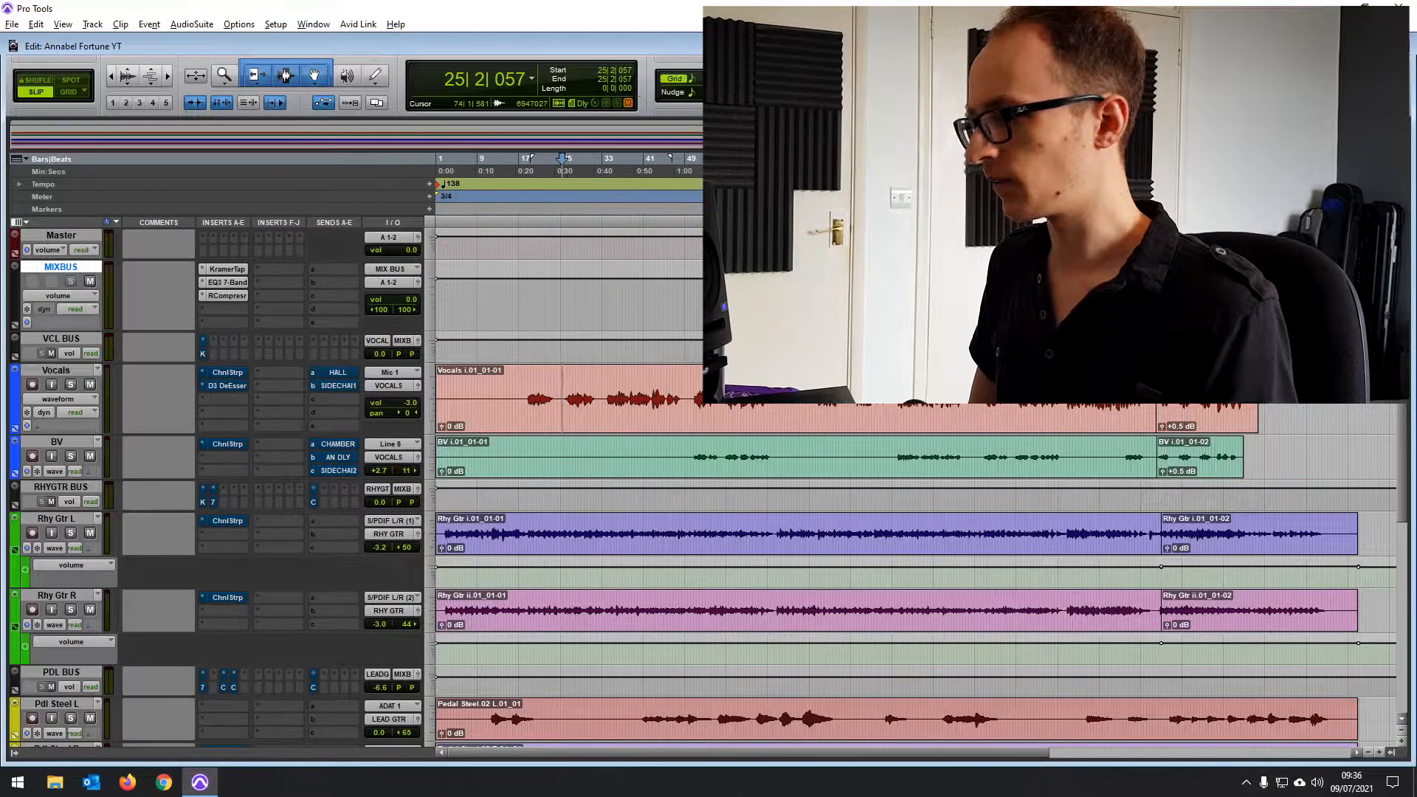
{"action": "left_click_drag", "start_coordinate": [817, 384], "coordinate": [1153, 384]}
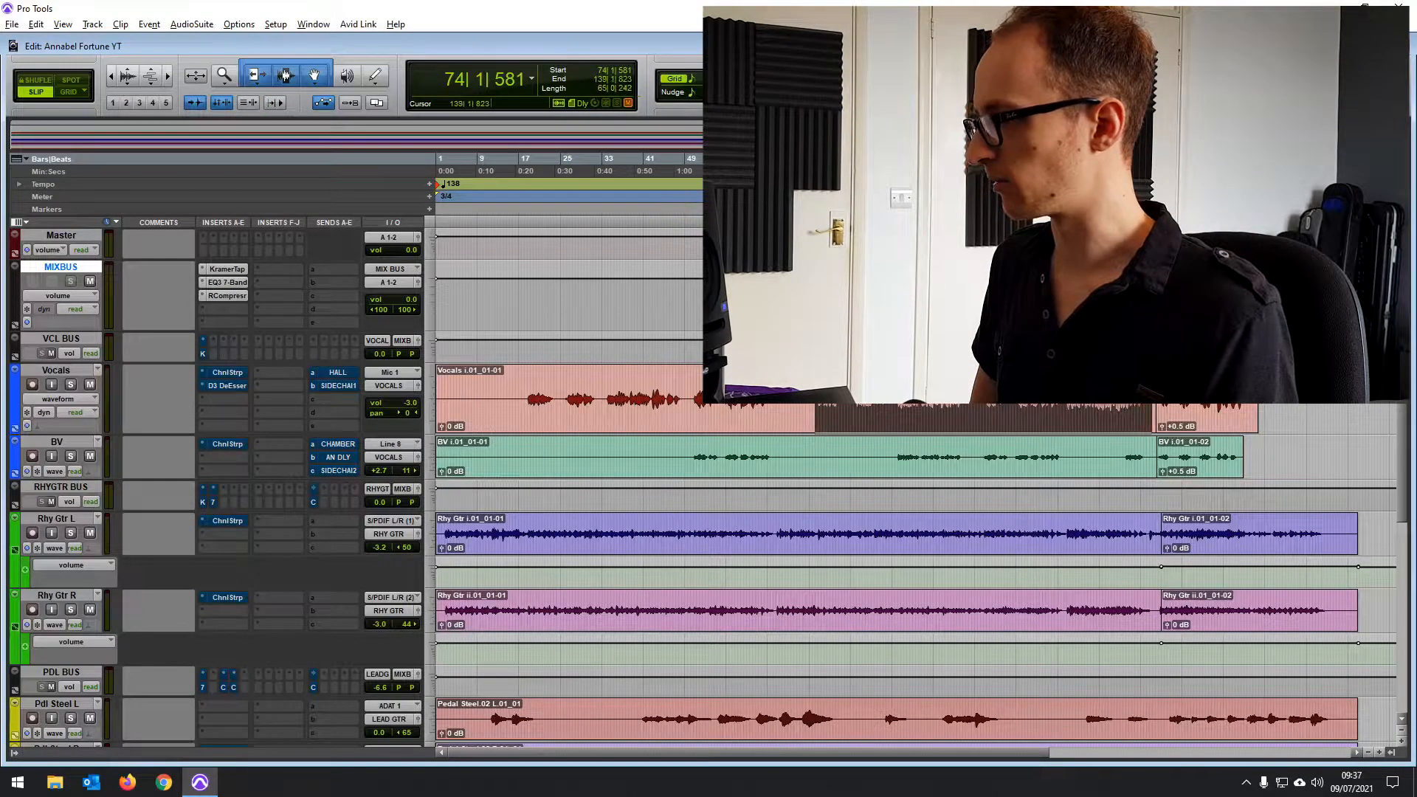
{"action": "key", "text": "space"}
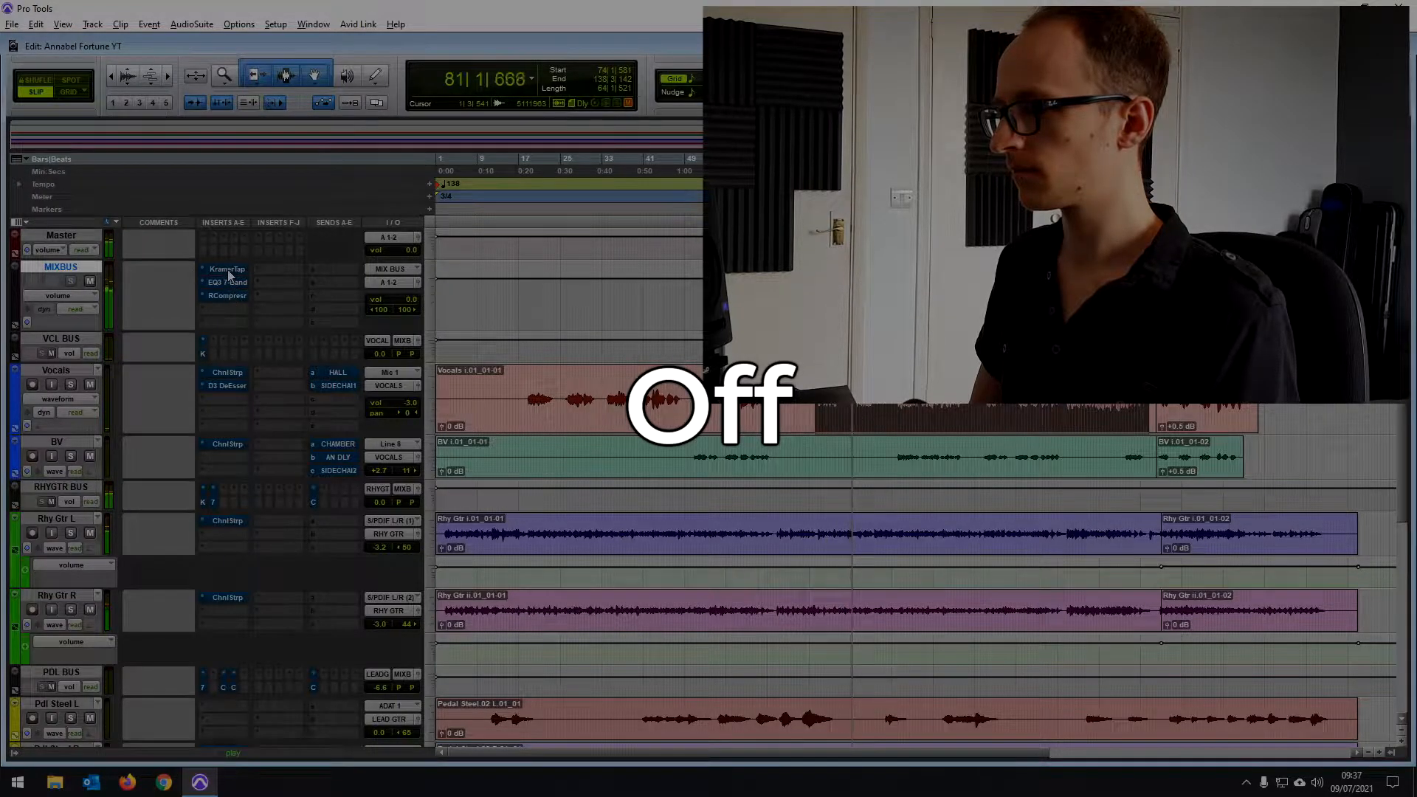
Reactivate the bypassed KramerTap, EQ3 7-Band and RCompressor inserts on MIXBUS during playback to hear the full chain.
{"action": "left_click", "coordinate": [229, 271], "text": "ctrl"}
{"action": "left_click", "coordinate": [227, 283], "text": "ctrl"}
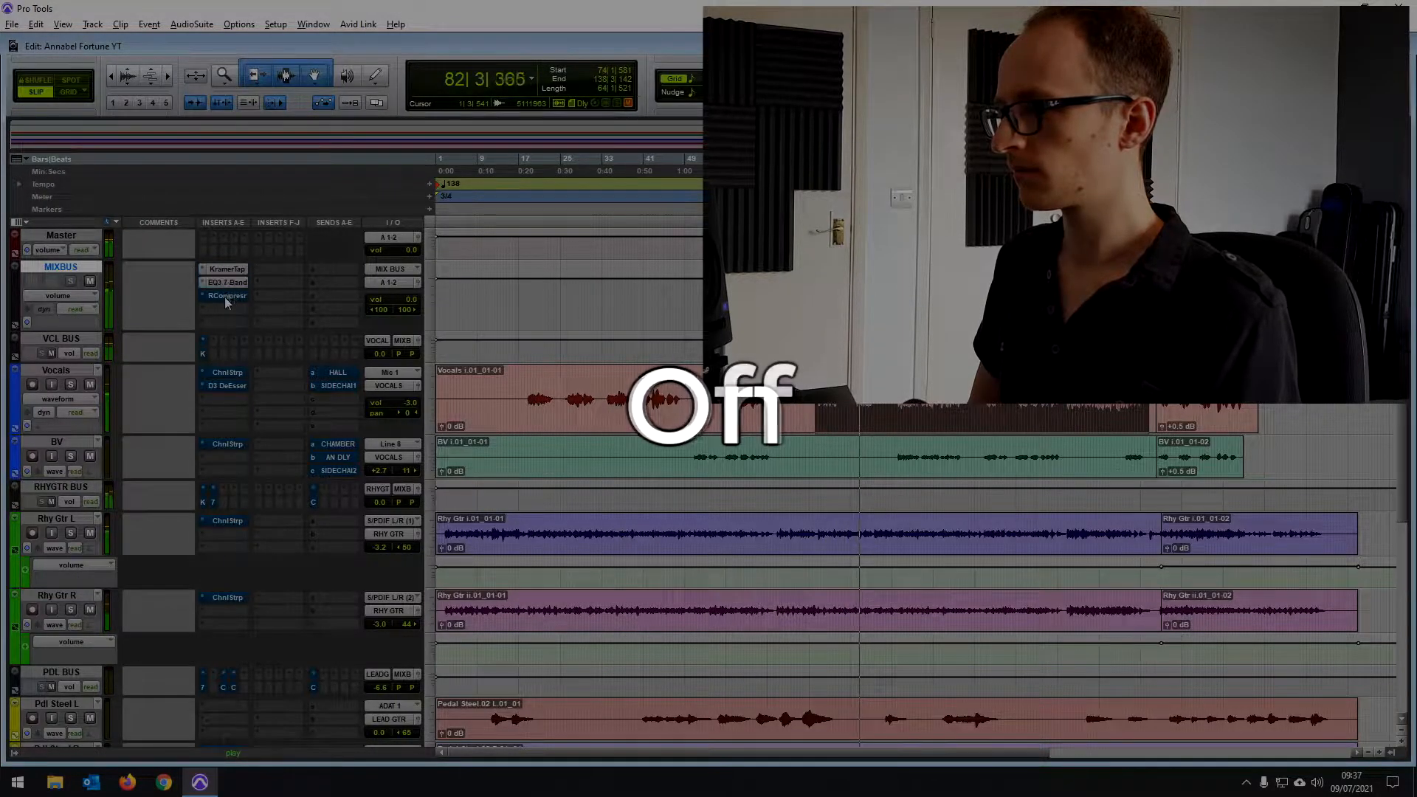
{"action": "left_click", "coordinate": [225, 296], "text": "ctrl"}
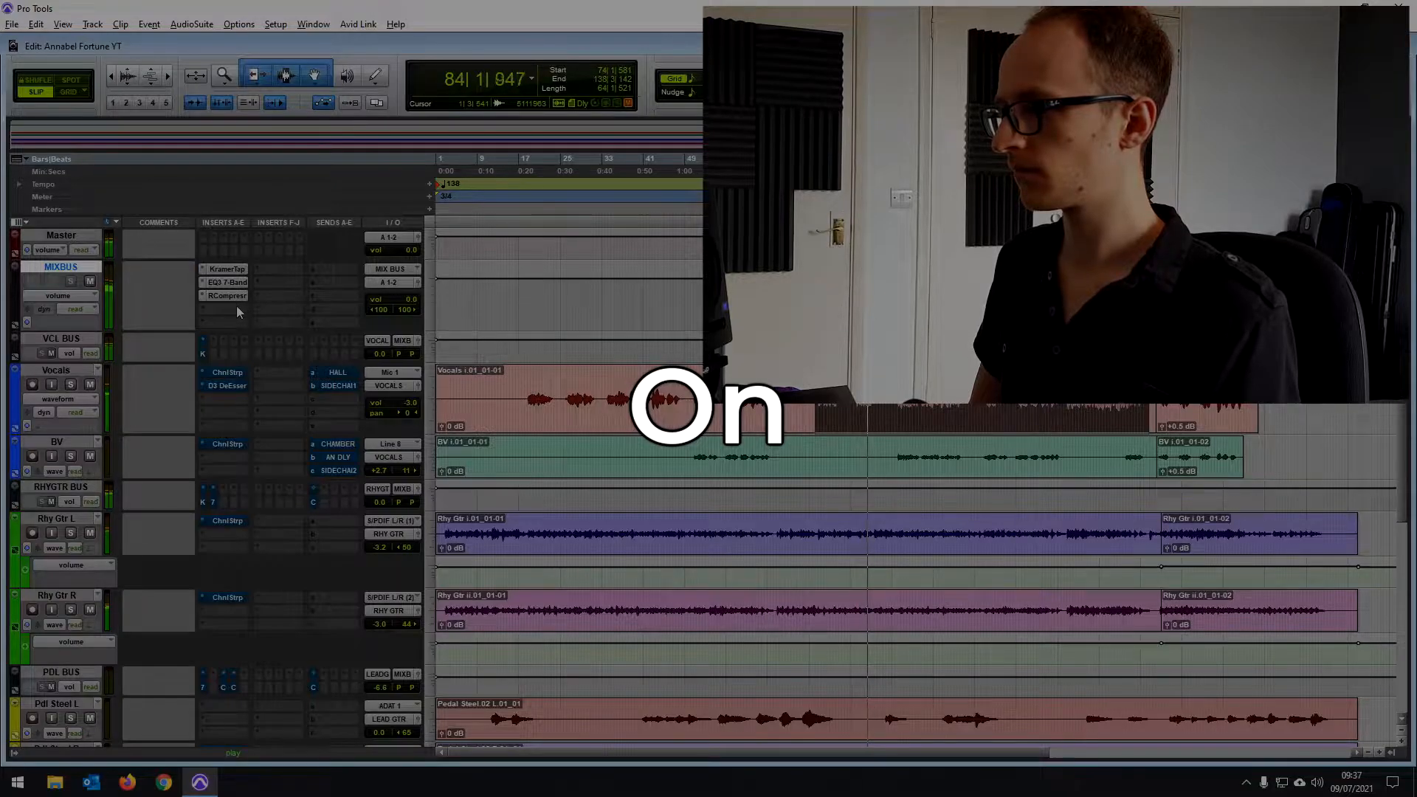